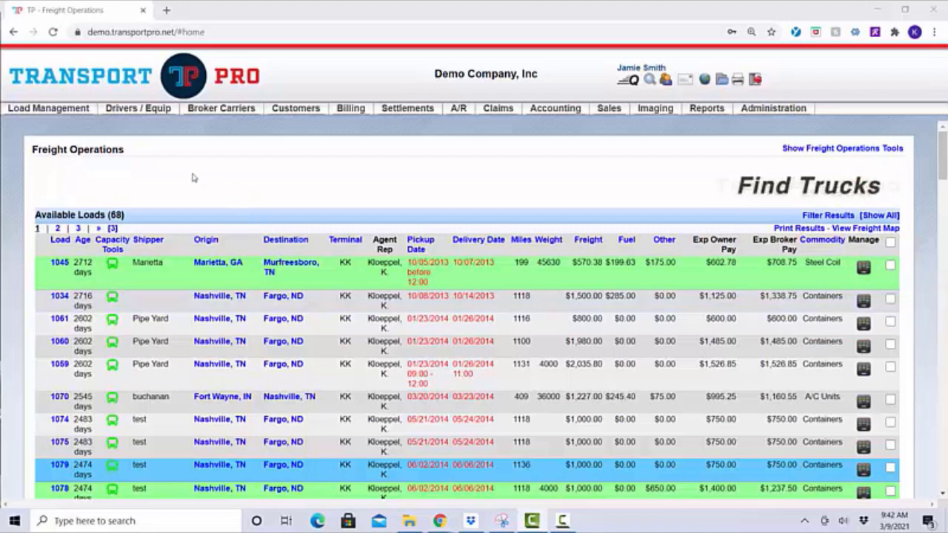
# Show the Add Owner and Search Owners submenu under Drivers / Equip > Owners
pyautogui.moveTo(138, 109)
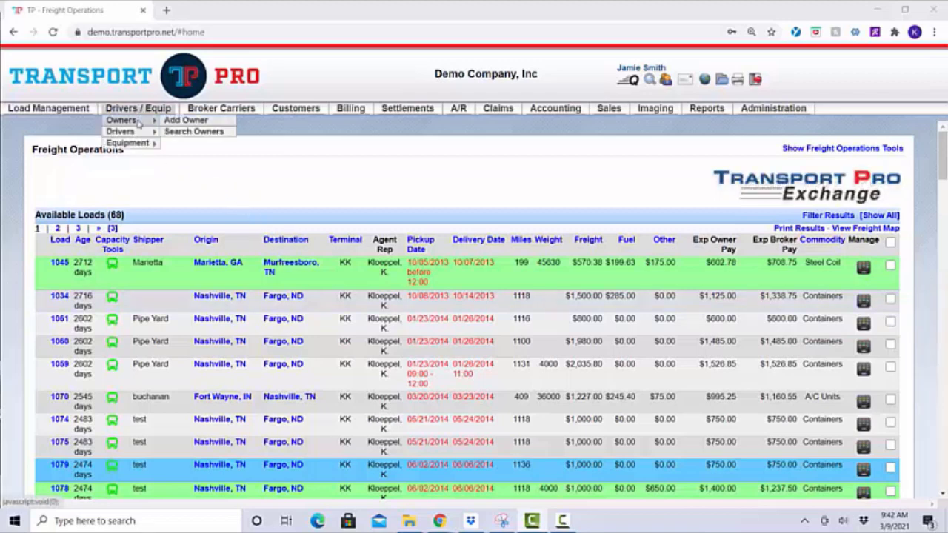
# Start a new owner via Add Owner, keeping Create Driver Record checked
pyautogui.click(194, 124)
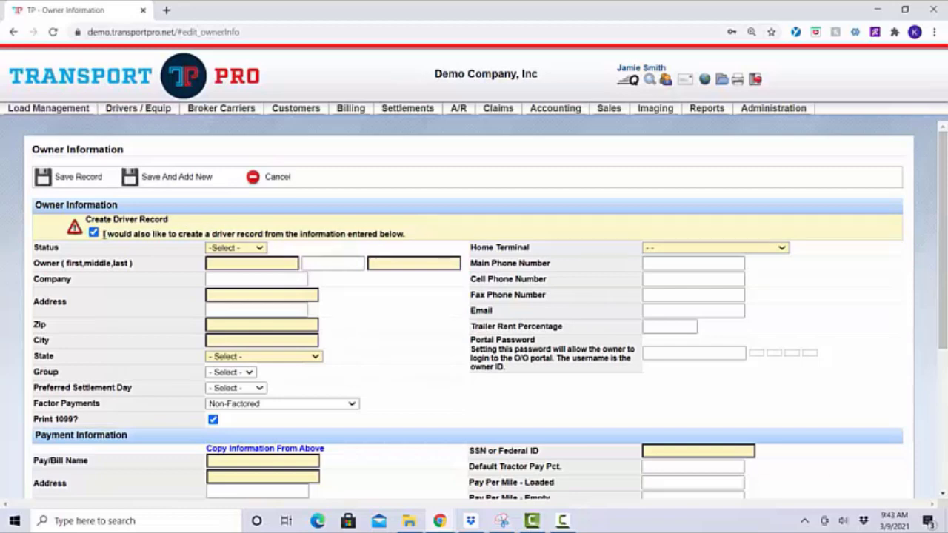
pyautogui.moveTo(104, 234); pyautogui.dragTo(425, 238)
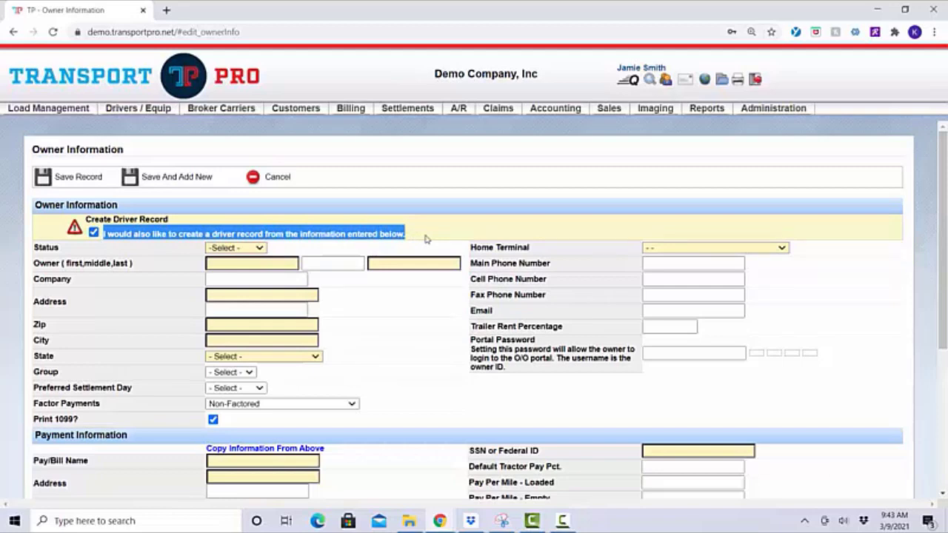
pyautogui.click(426, 238)
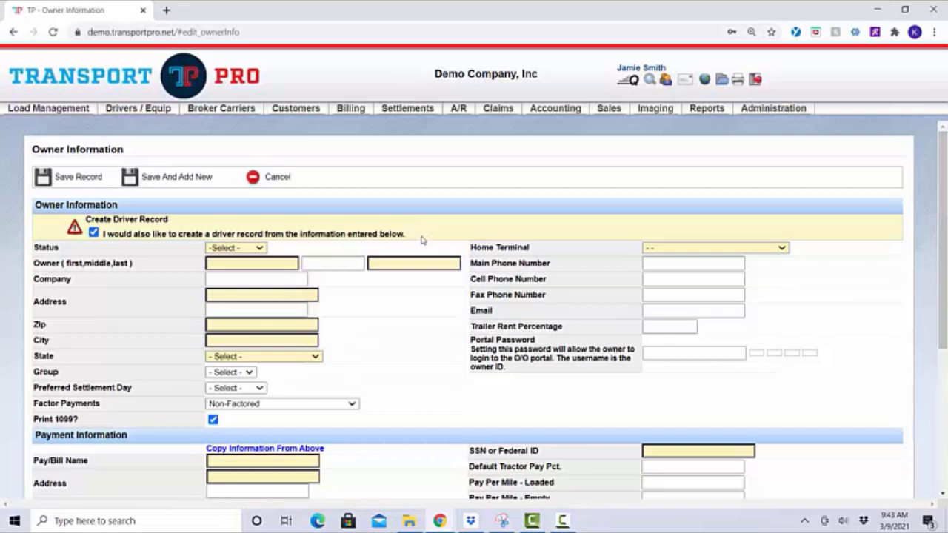
# Set the owner's status to Active and enter their first and last name
pyautogui.click(259, 248)
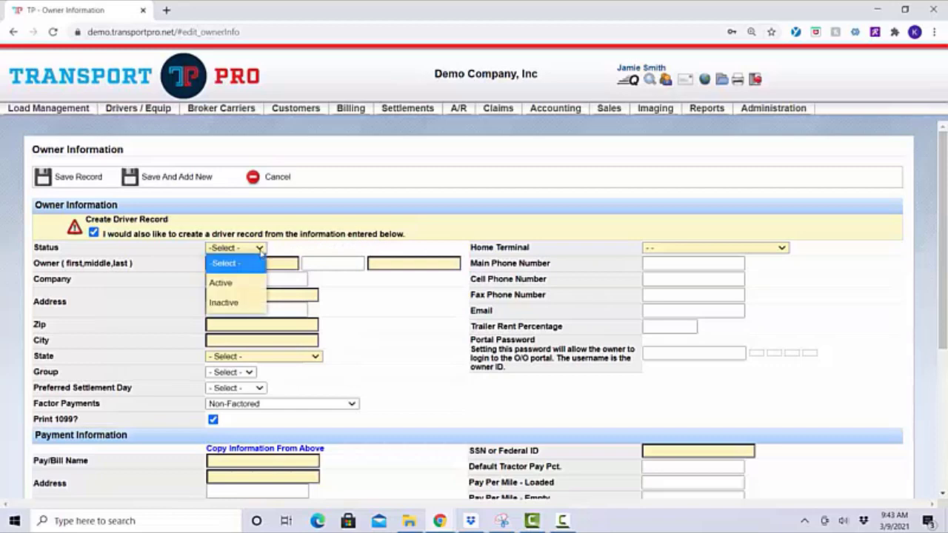
pyautogui.click(239, 283)
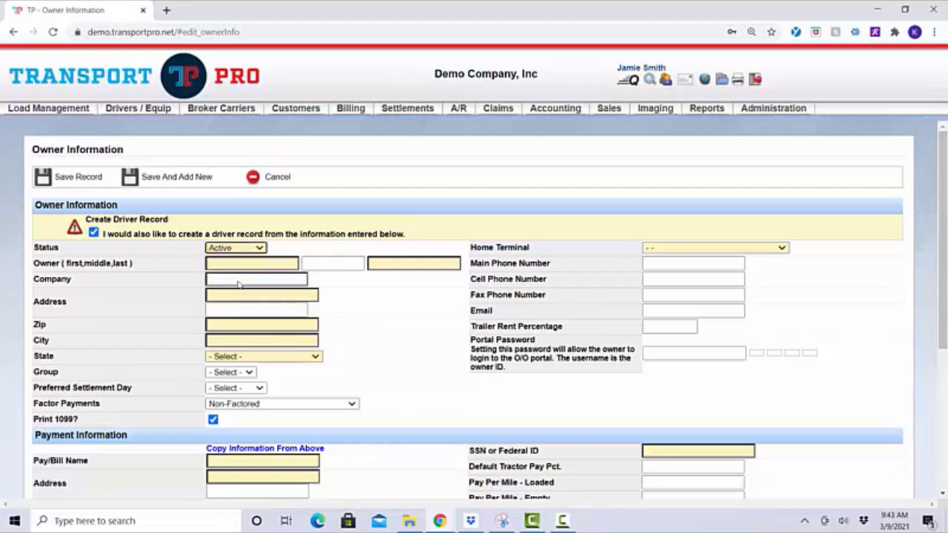
pyautogui.click(231, 265)
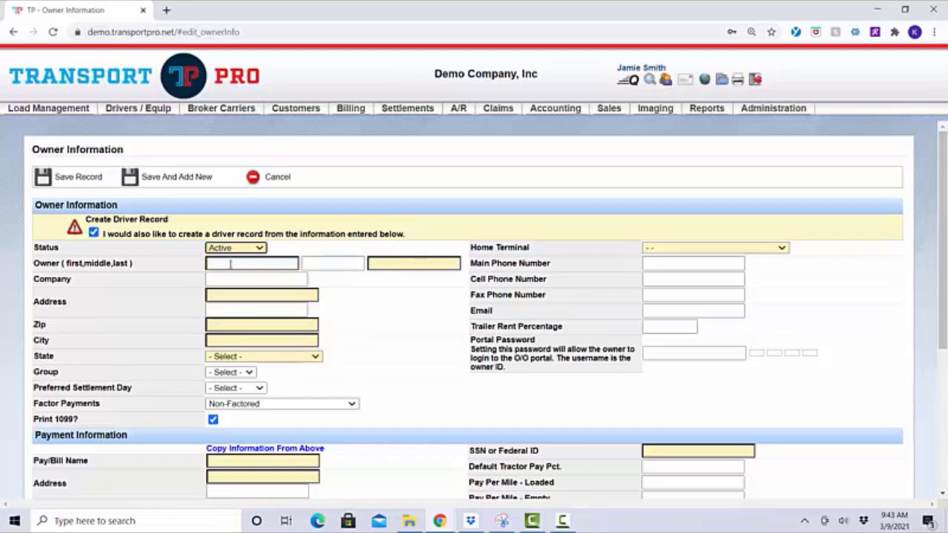
pyautogui.click(231, 264)
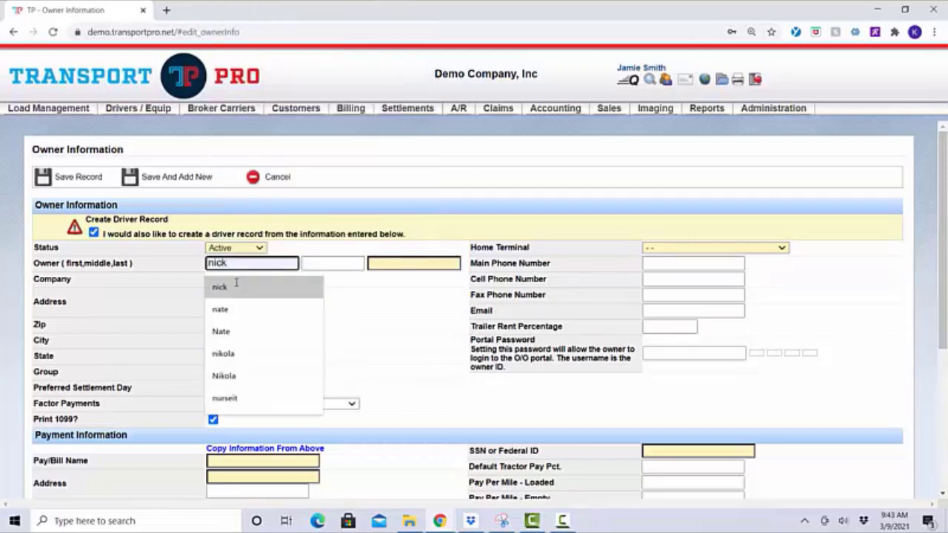
pyautogui.press('Tab')
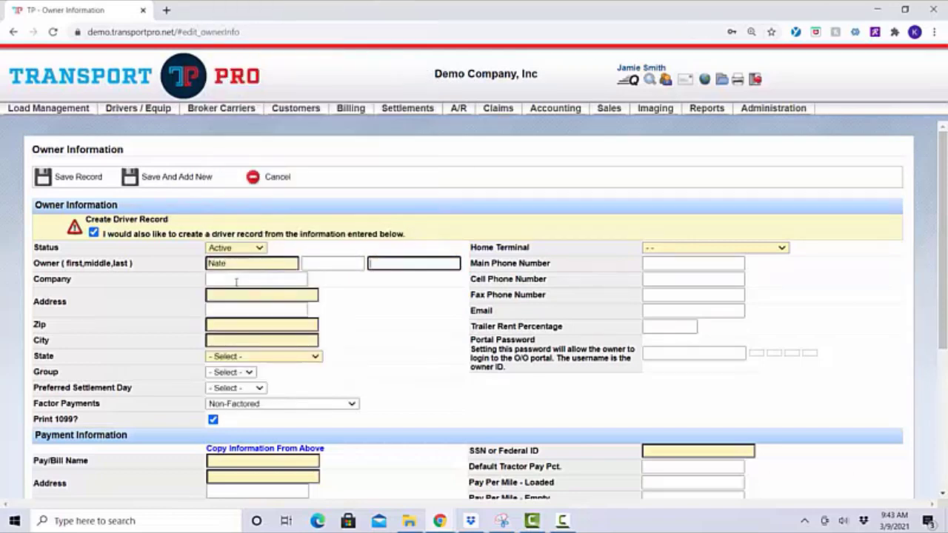
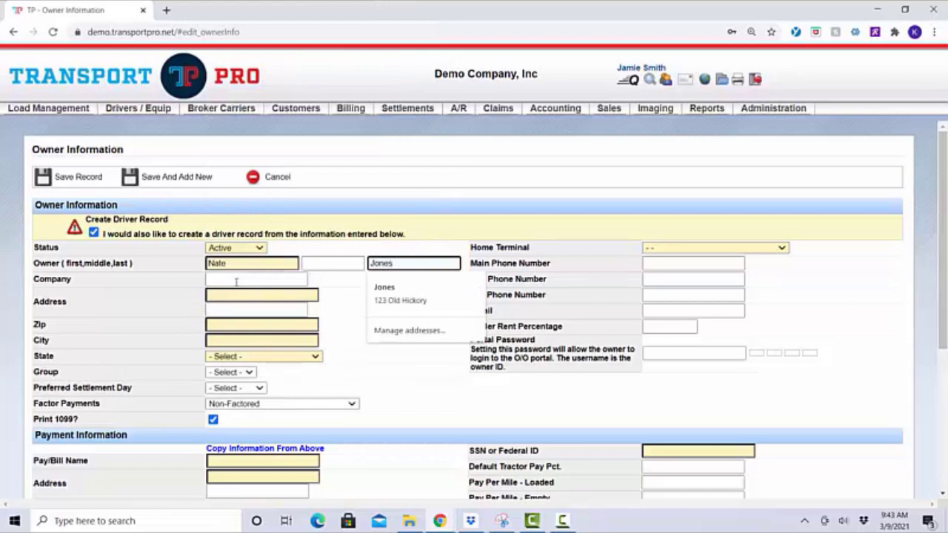
# Enter company ABC Trucking, the street address and zip so city and state autofill
pyautogui.click(236, 280)
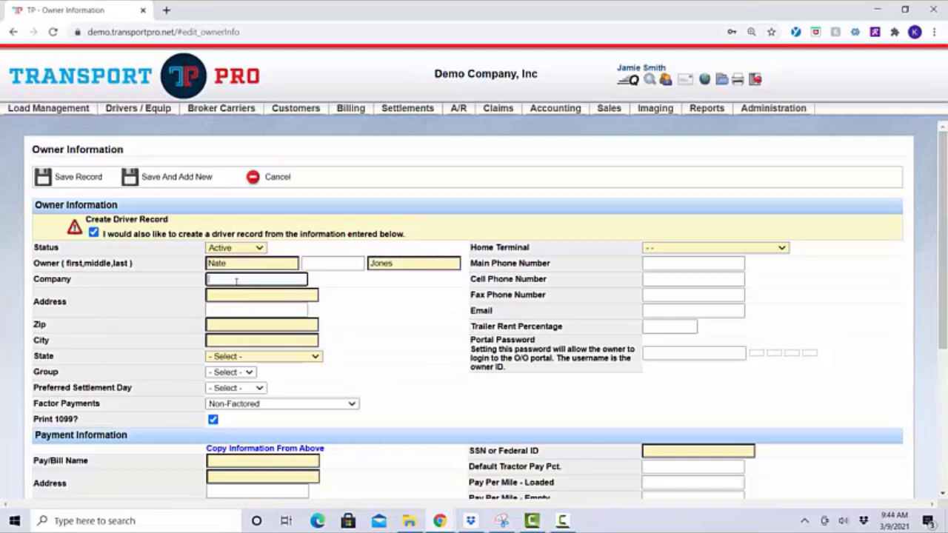
pyautogui.write('ABC Truc')
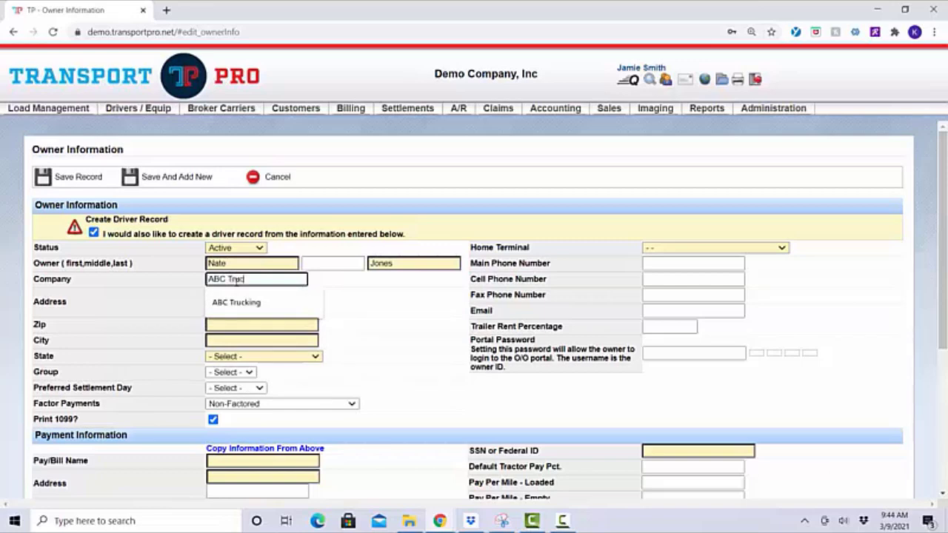
pyautogui.write('king')
pyautogui.press('Tab')
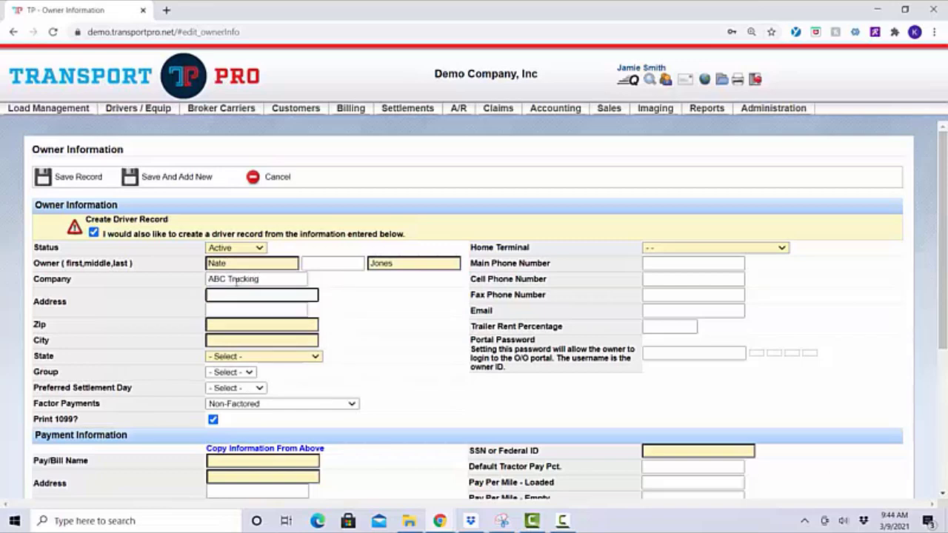
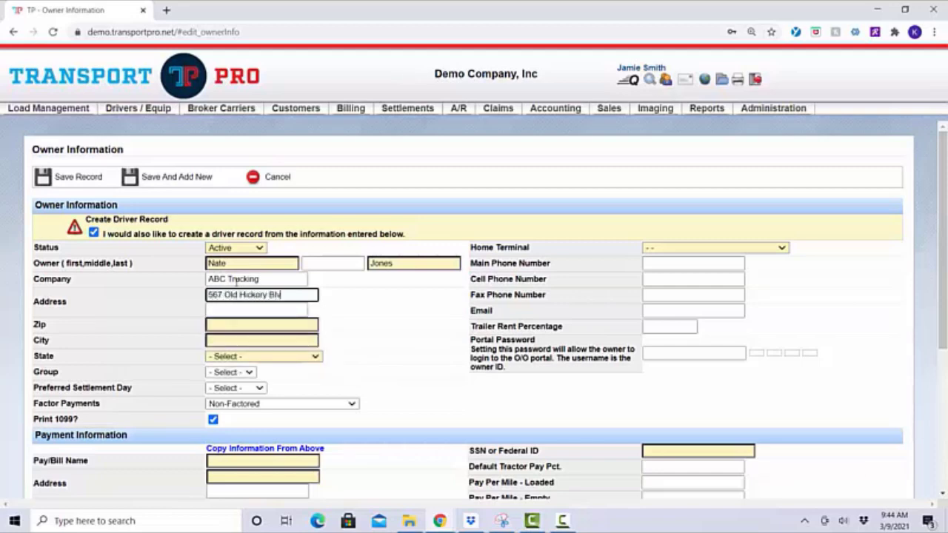
pyautogui.press('Tab')
pyautogui.press('Tab')
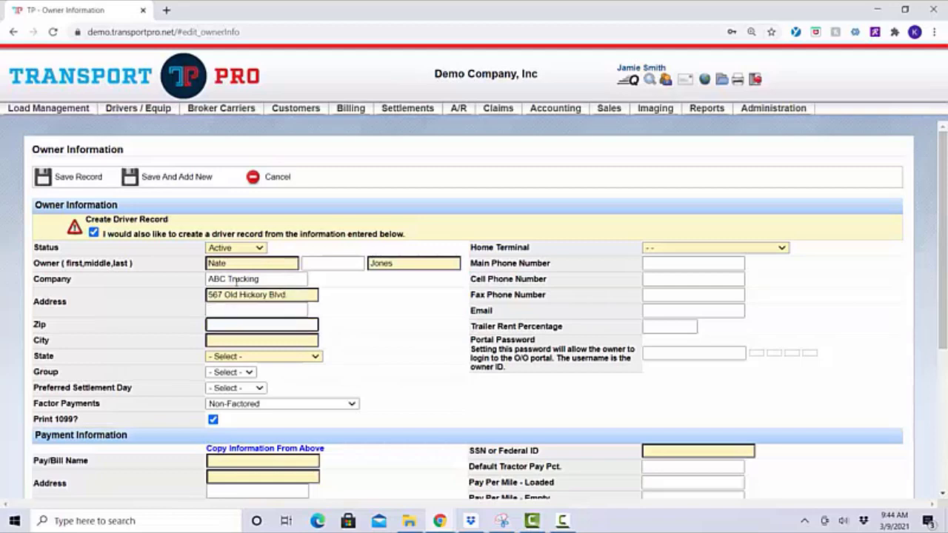
pyautogui.write('37121')
pyautogui.click(362, 326)
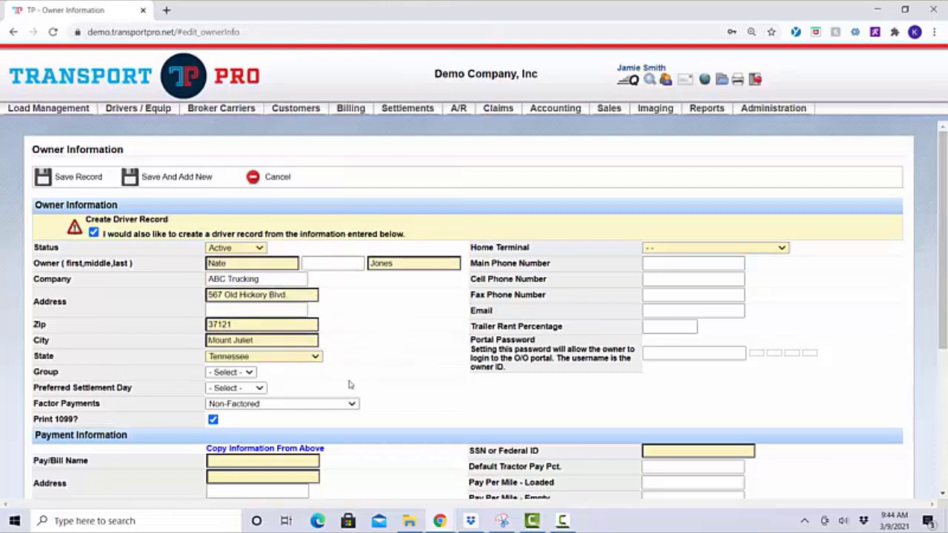
pyautogui.click(250, 374)
pyautogui.click(250, 376)
pyautogui.click(245, 373)
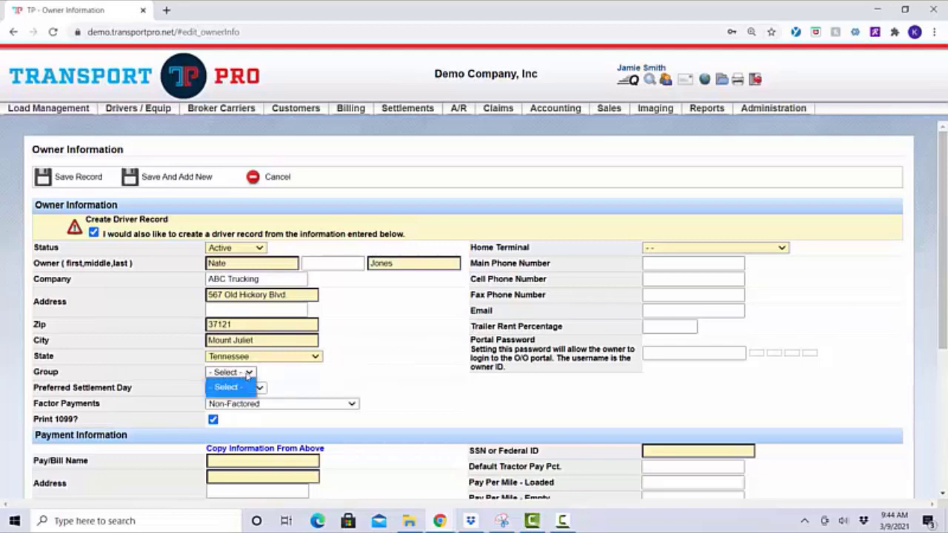
pyautogui.click(248, 374)
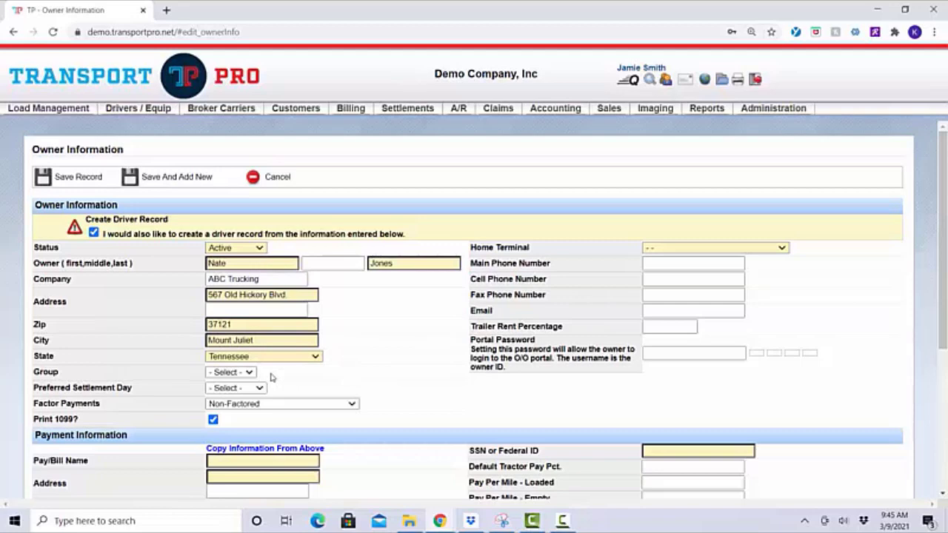
pyautogui.click(259, 388)
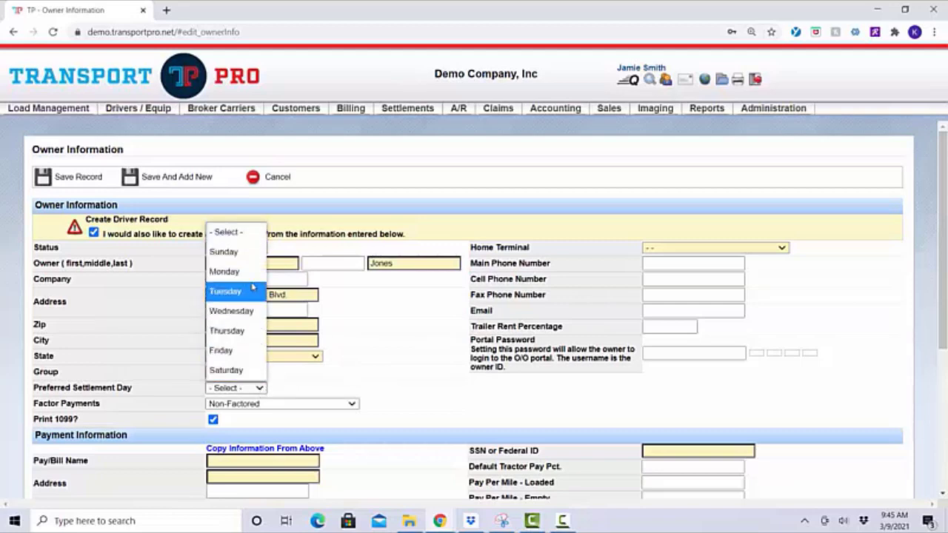
pyautogui.click(374, 387)
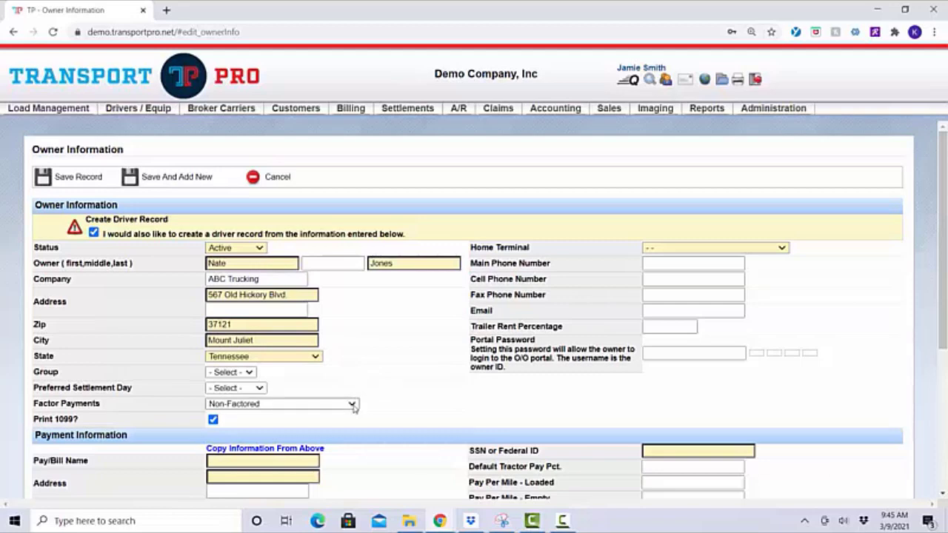
pyautogui.click(353, 405)
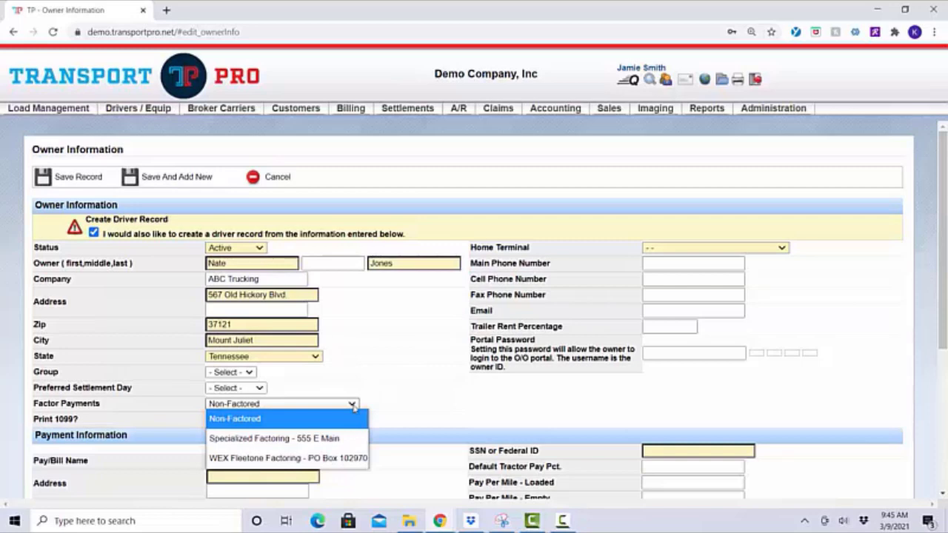
pyautogui.click(353, 406)
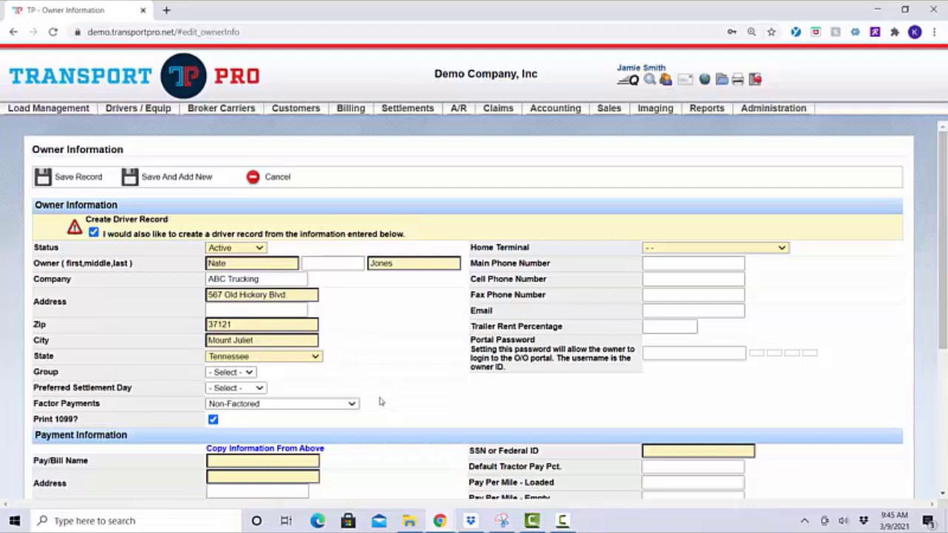
pyautogui.scroll(-1, 382, 402)
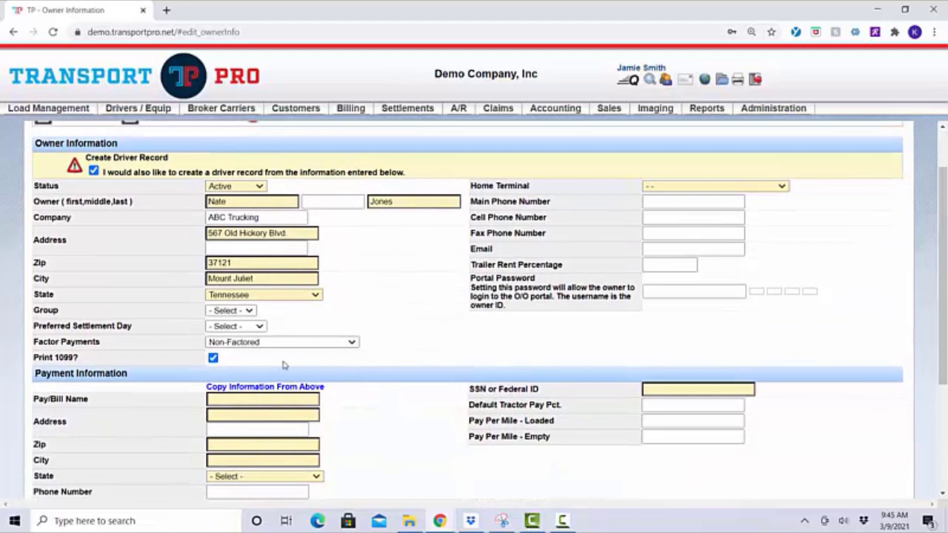
pyautogui.moveTo(35, 358); pyautogui.dragTo(94, 363)
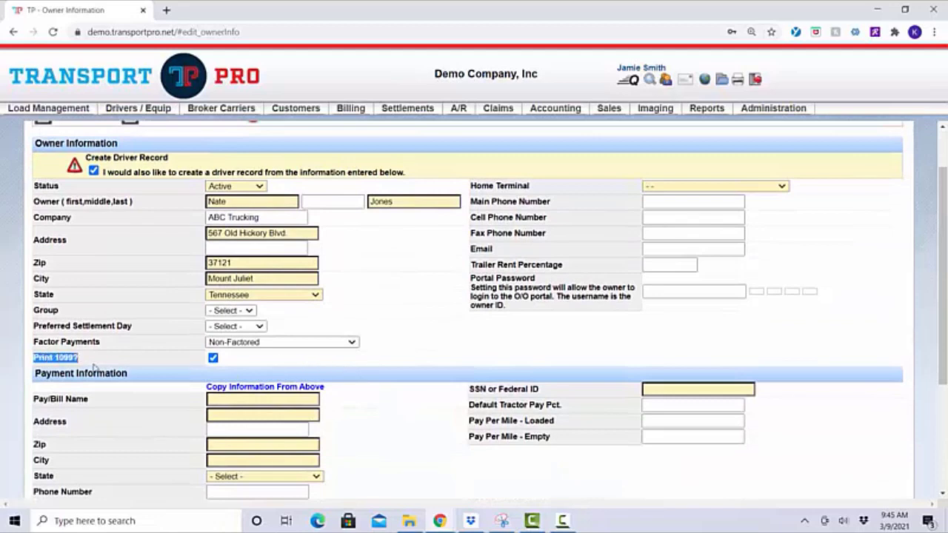
pyautogui.click(94, 365)
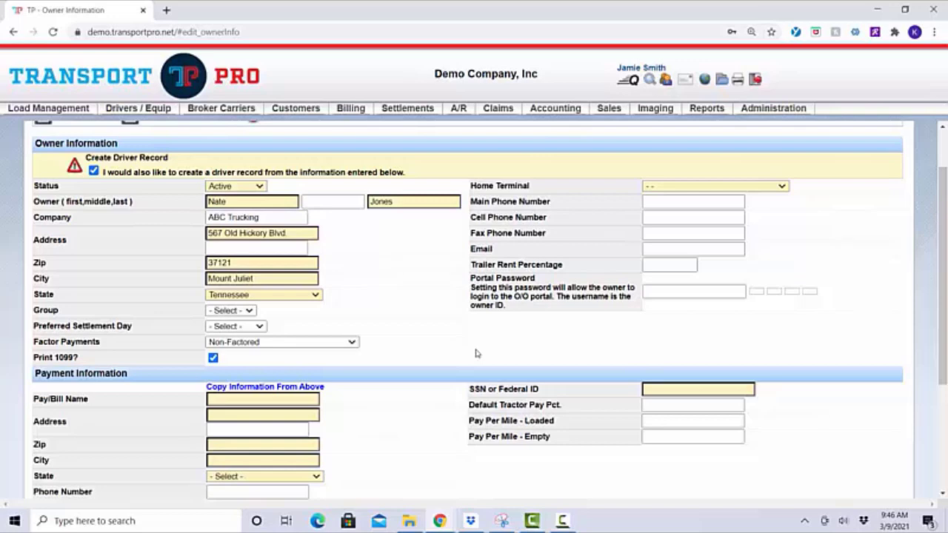
# Choose ADT as the owner's home terminal
pyautogui.click(780, 186)
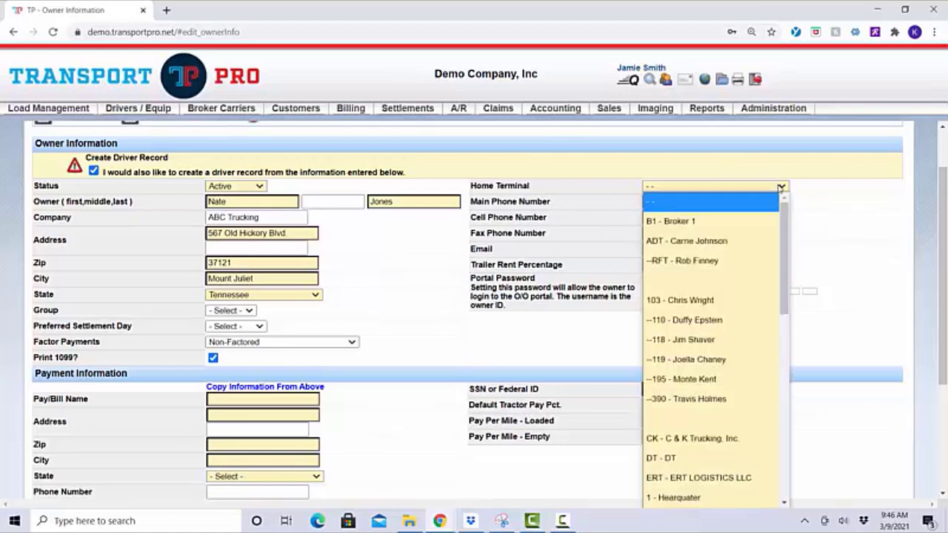
pyautogui.click(741, 240)
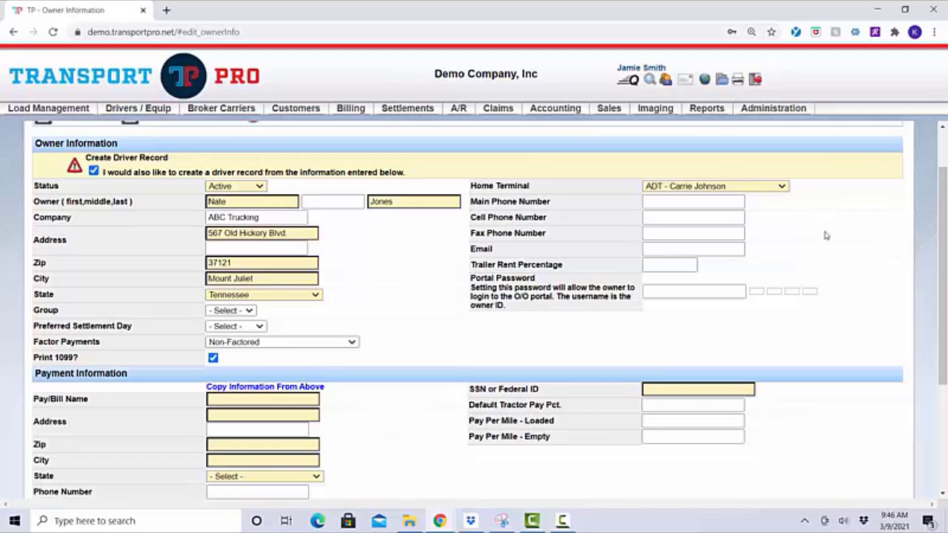
pyautogui.click(680, 202)
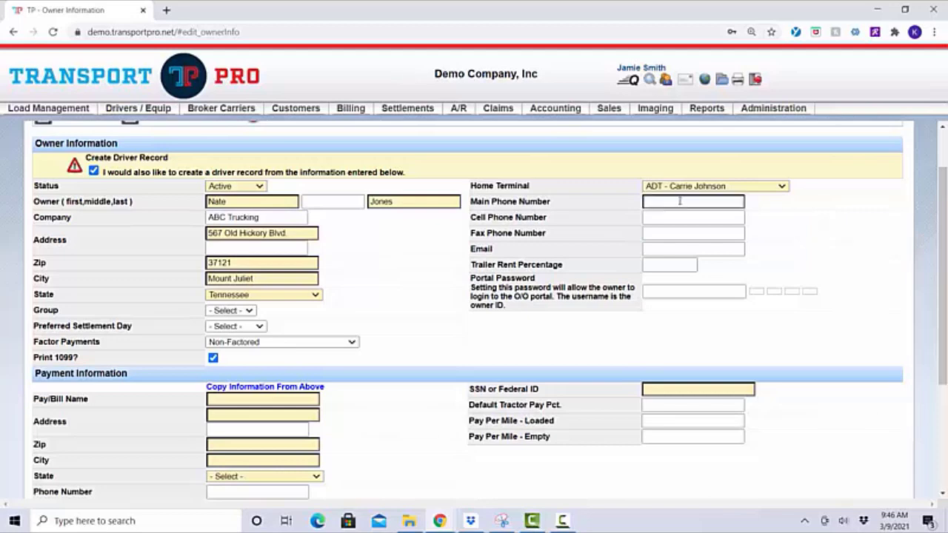
# Fill in the owner's cell phone number
pyautogui.click(671, 218)
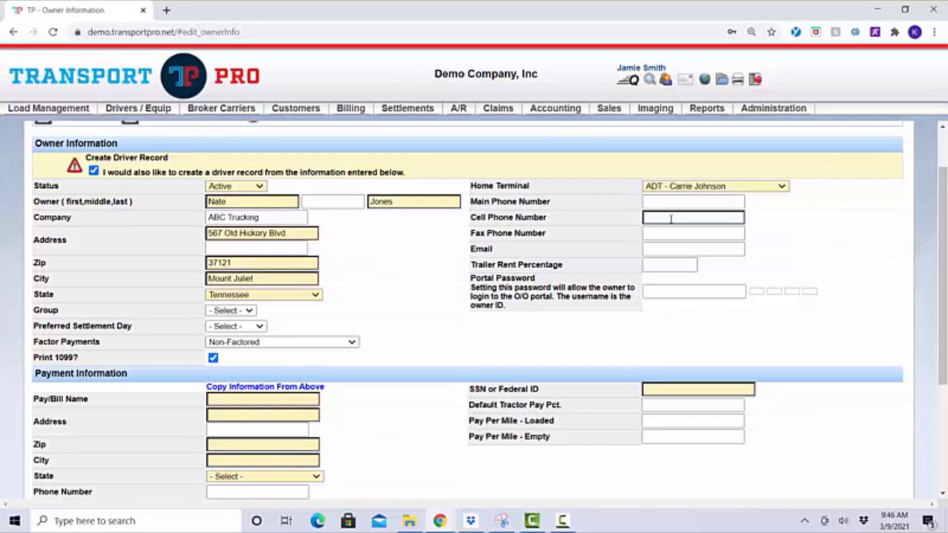
pyautogui.click(671, 218)
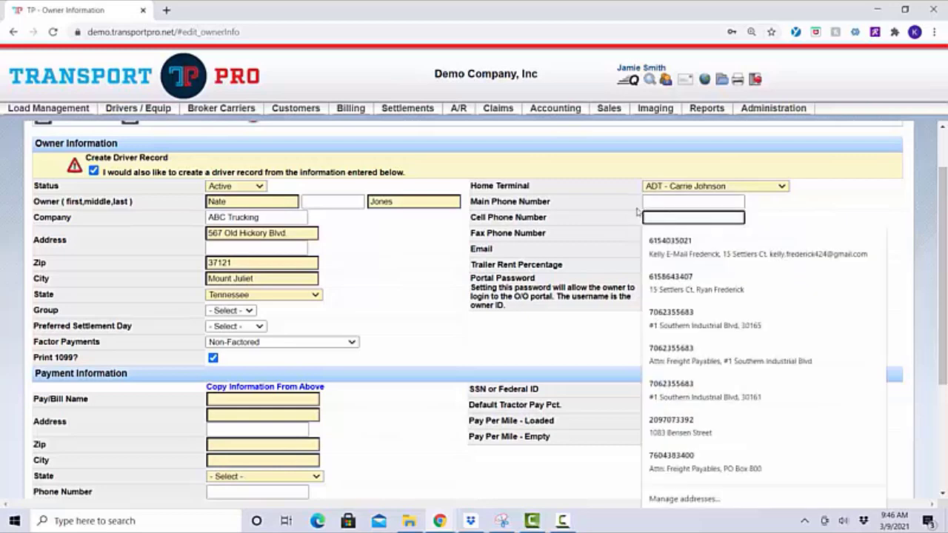
pyautogui.write('555-55')
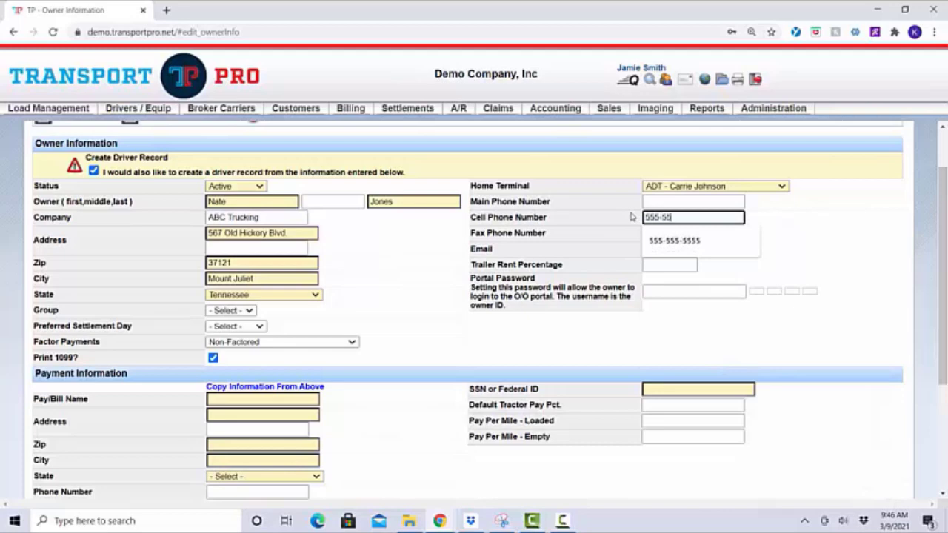
pyautogui.write('5-5555')
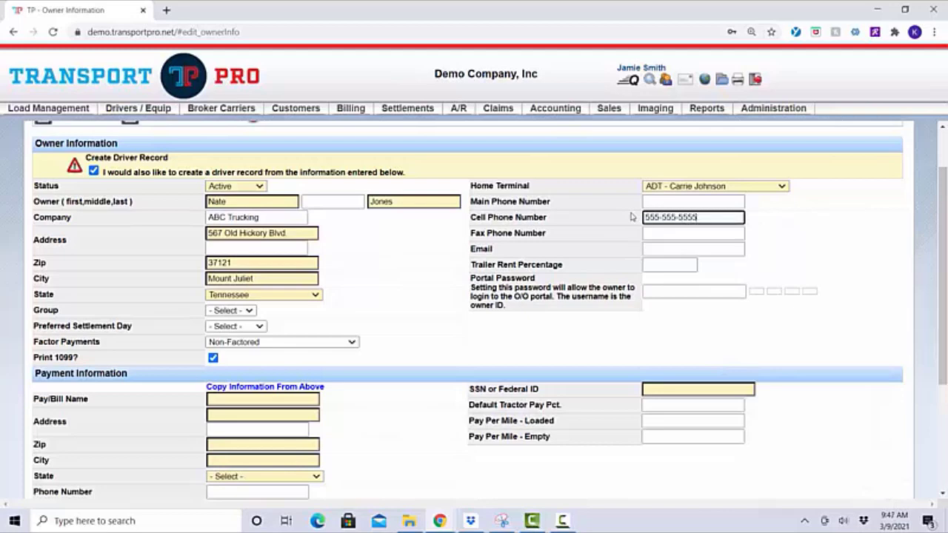
pyautogui.click(774, 224)
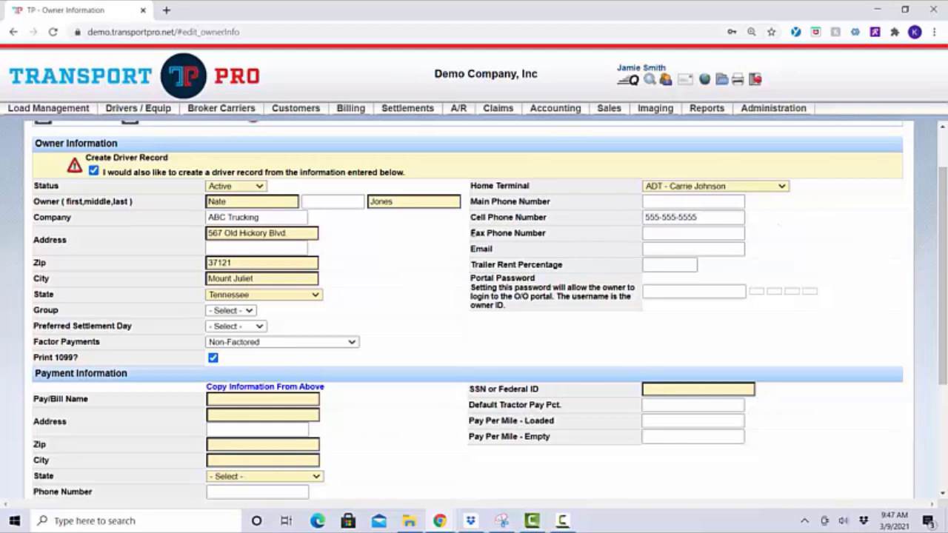
pyautogui.moveTo(474, 233); pyautogui.dragTo(565, 236)
pyautogui.click(564, 235)
pyautogui.click(658, 250)
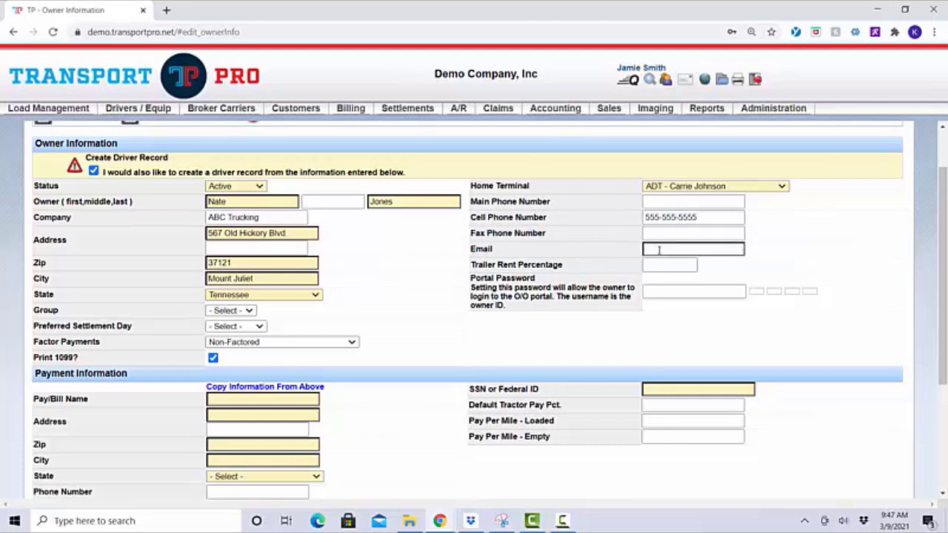
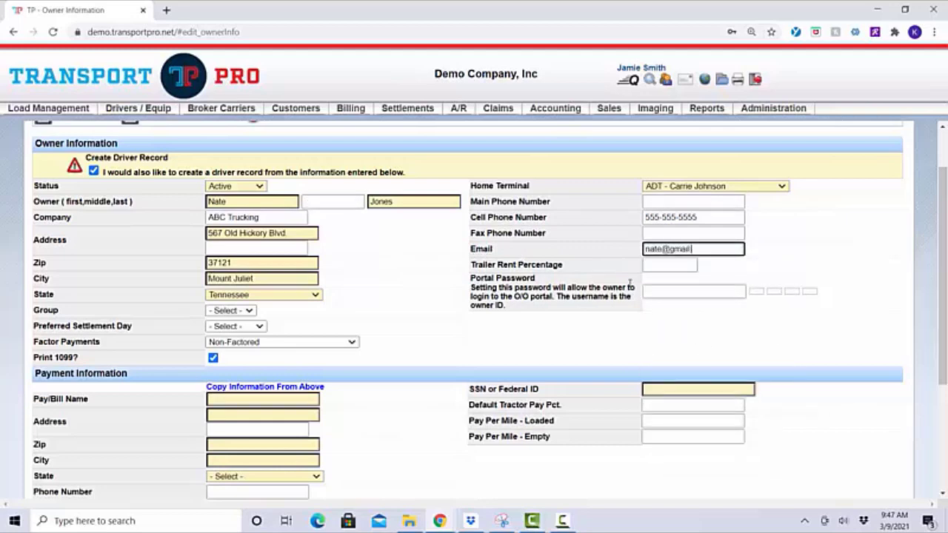
# Enter the owner's e-mail address
pyautogui.click(771, 266)
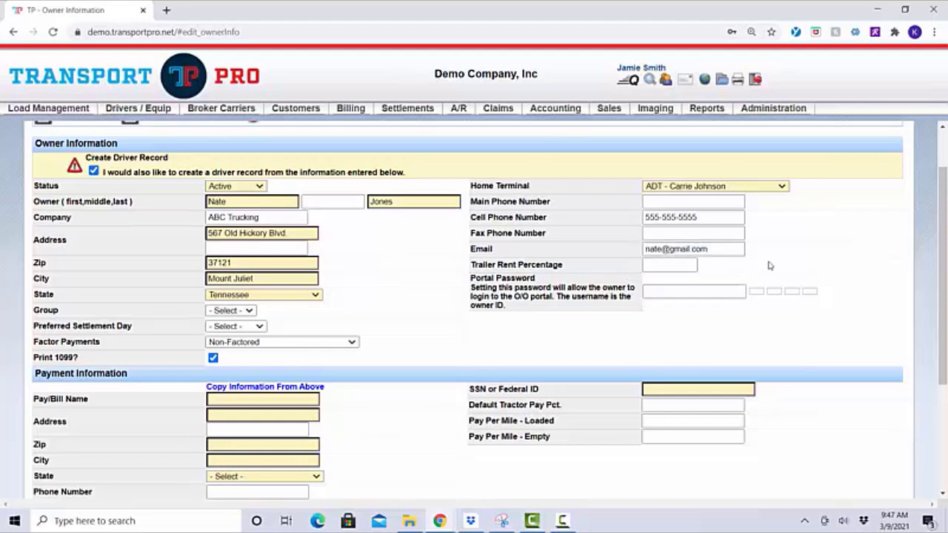
pyautogui.moveTo(472, 264); pyautogui.dragTo(584, 268)
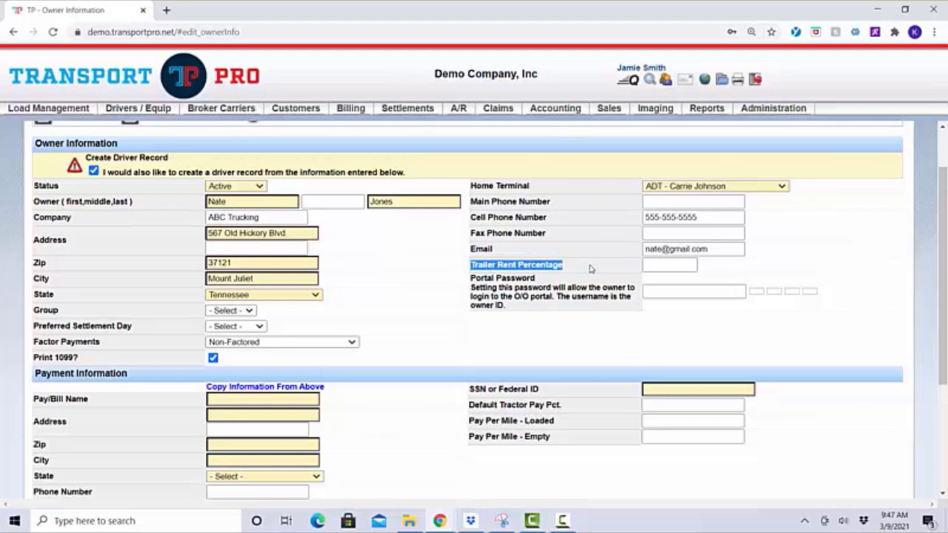
pyautogui.click(590, 268)
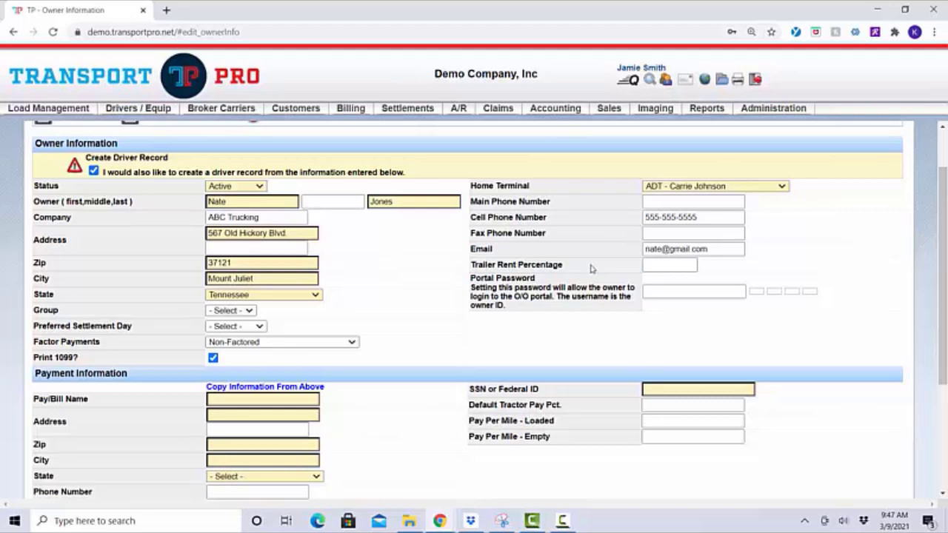
# Set Trailer Rent Percentage to 5
pyautogui.click(650, 265)
pyautogui.write('5')
pyautogui.click(745, 263)
pyautogui.click(660, 265)
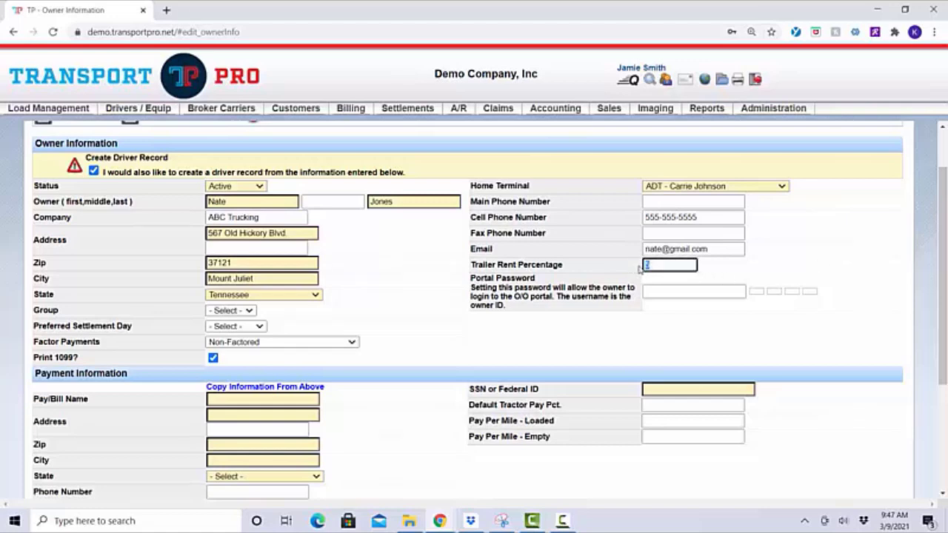
pyautogui.click(748, 273)
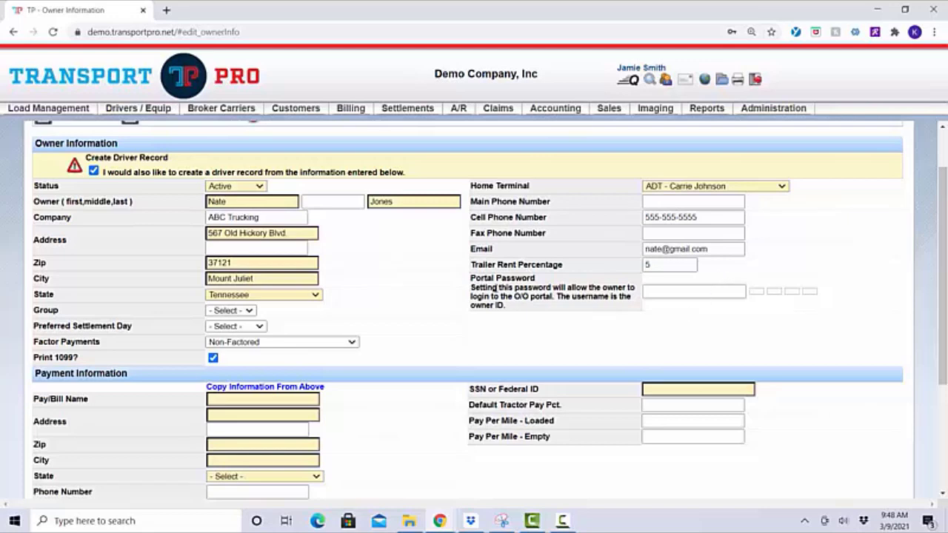
pyautogui.moveTo(471, 276); pyautogui.dragTo(560, 284)
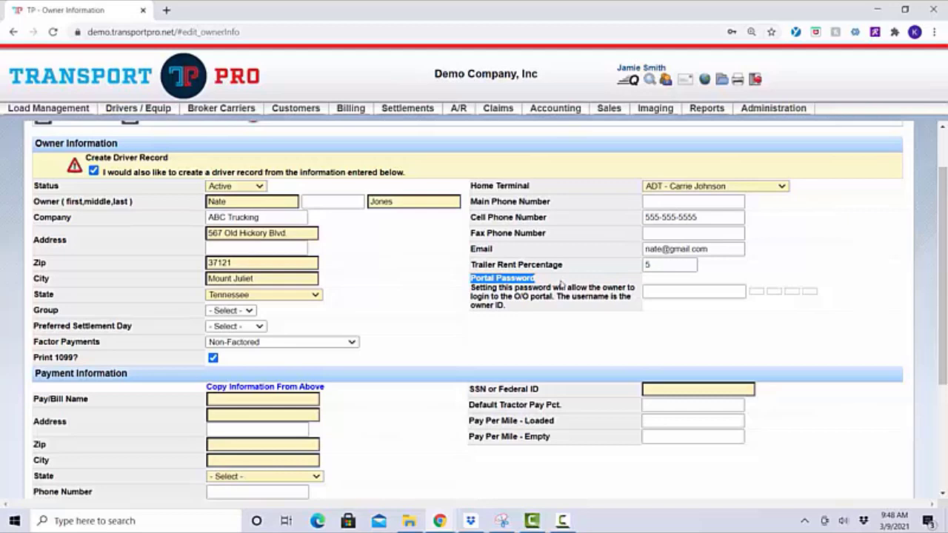
pyautogui.click(561, 283)
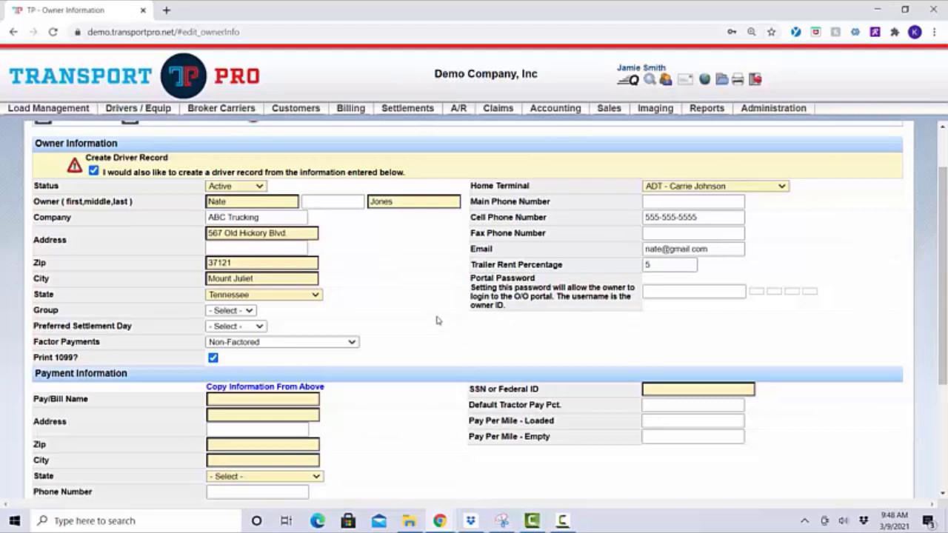
# Scroll down to the Payment Information section and focus the empty Pay/Bill Name field
pyautogui.scroll(-3, 437, 320)
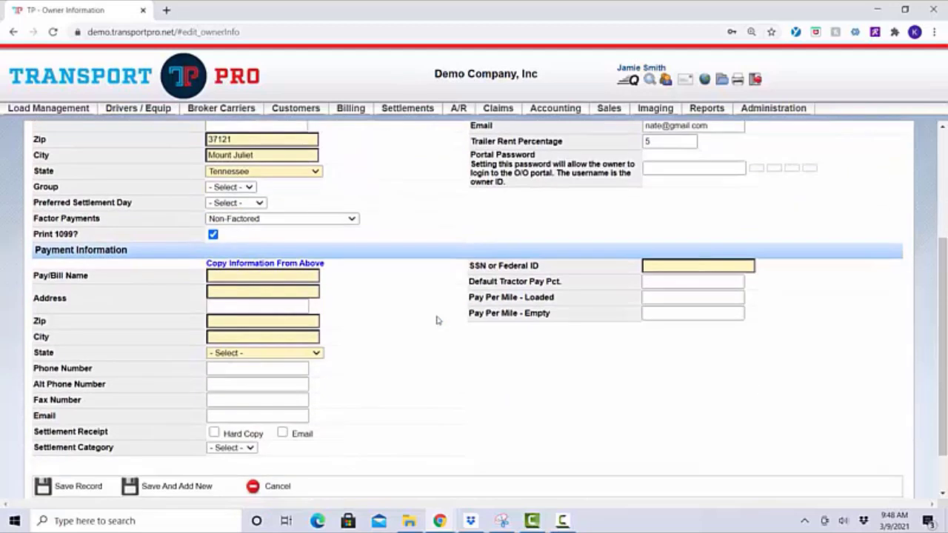
pyautogui.moveTo(37, 250); pyautogui.dragTo(159, 259)
pyautogui.click(159, 258)
pyautogui.click(309, 278)
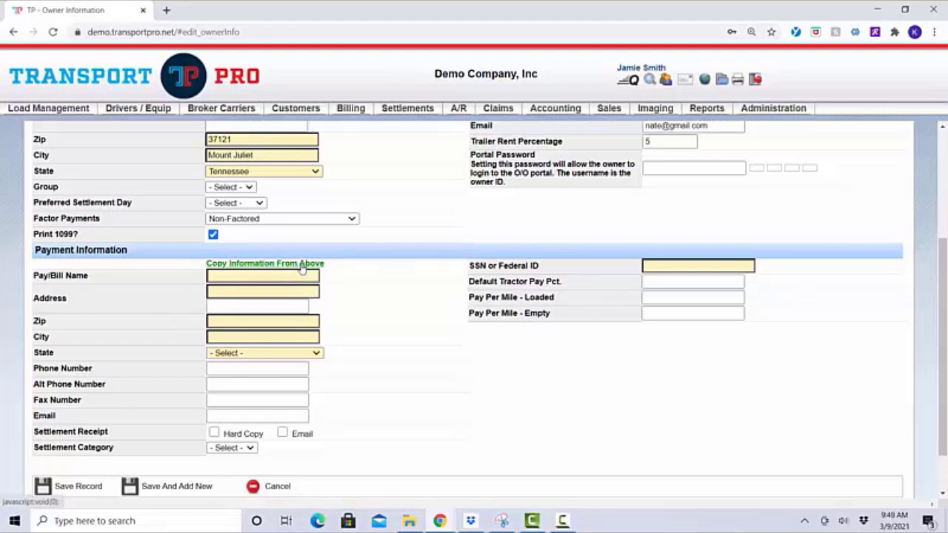
# Use Copy Information From Above to fill the payment name, address, phone and e-mail
pyautogui.click(302, 268)
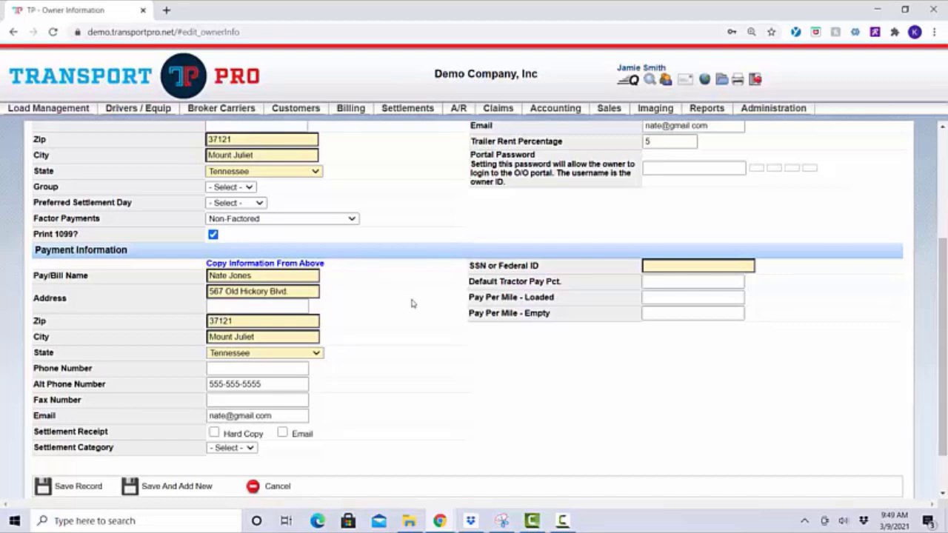
pyautogui.moveTo(36, 275); pyautogui.dragTo(108, 281)
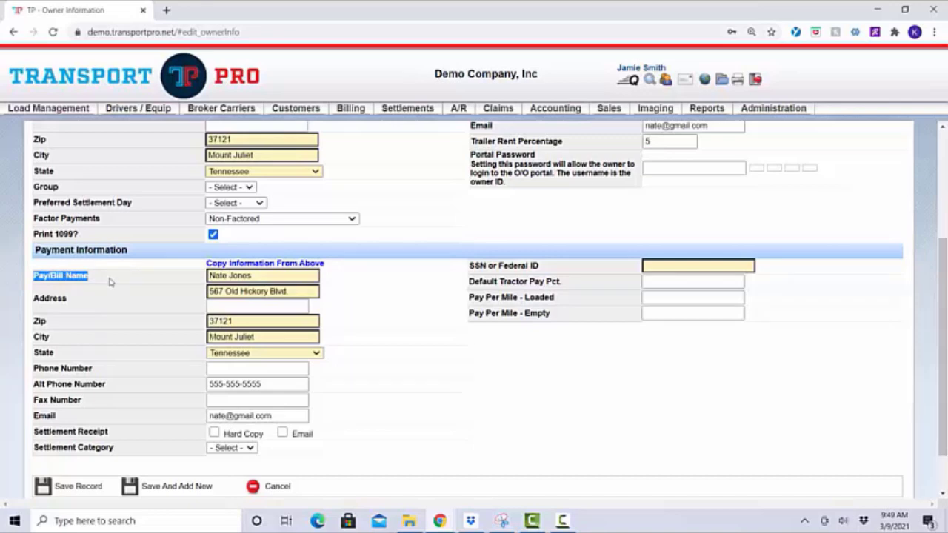
pyautogui.click(109, 282)
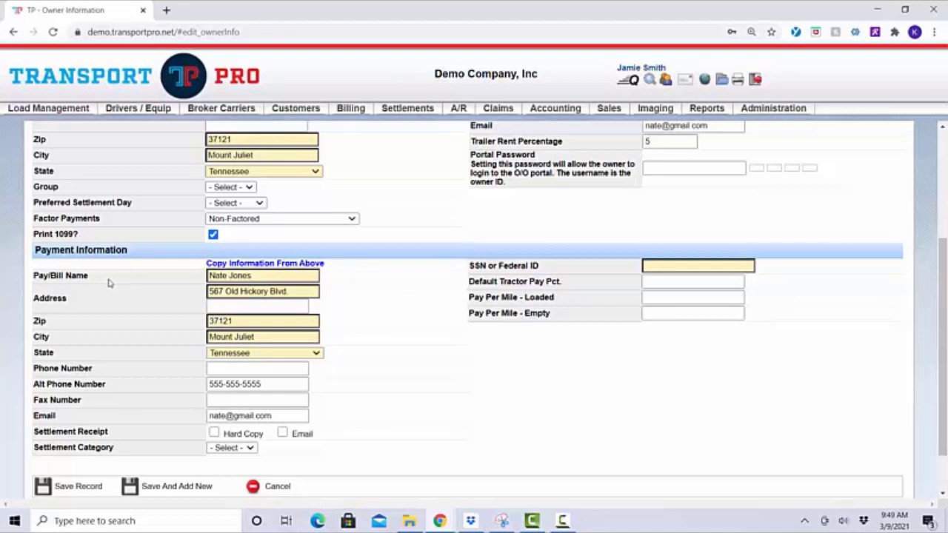
pyautogui.click(234, 278)
pyautogui.moveTo(34, 413); pyautogui.dragTo(102, 425)
pyautogui.click(106, 426)
pyautogui.click(210, 415)
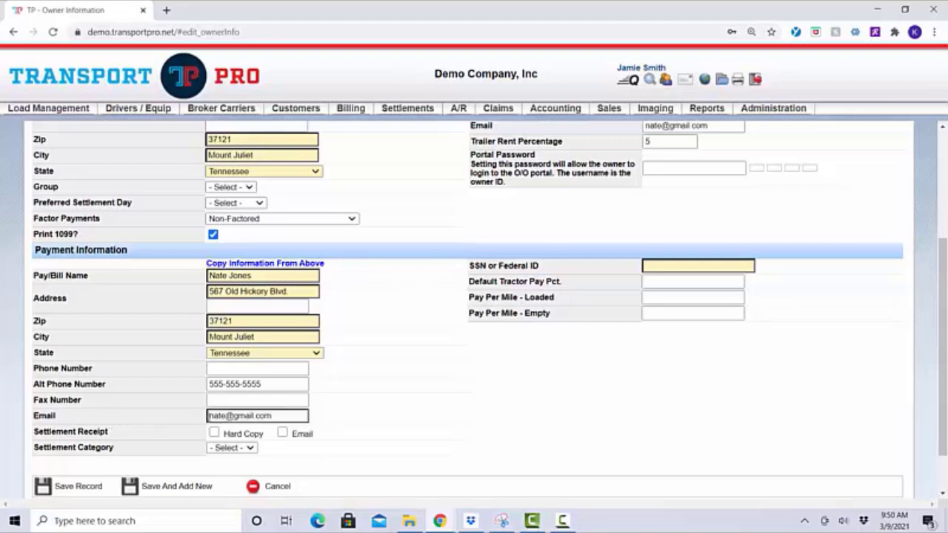
# Tick the Email checkbox for Settlement Receipt at the bottom of the form
pyautogui.moveTo(210, 416); pyautogui.dragTo(280, 419)
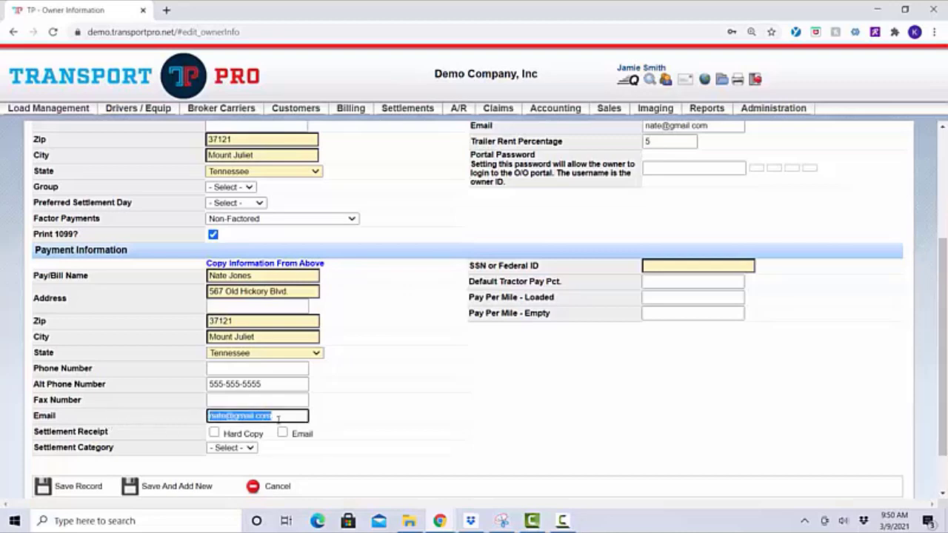
pyautogui.click(356, 430)
pyautogui.scroll(-2, 356, 430)
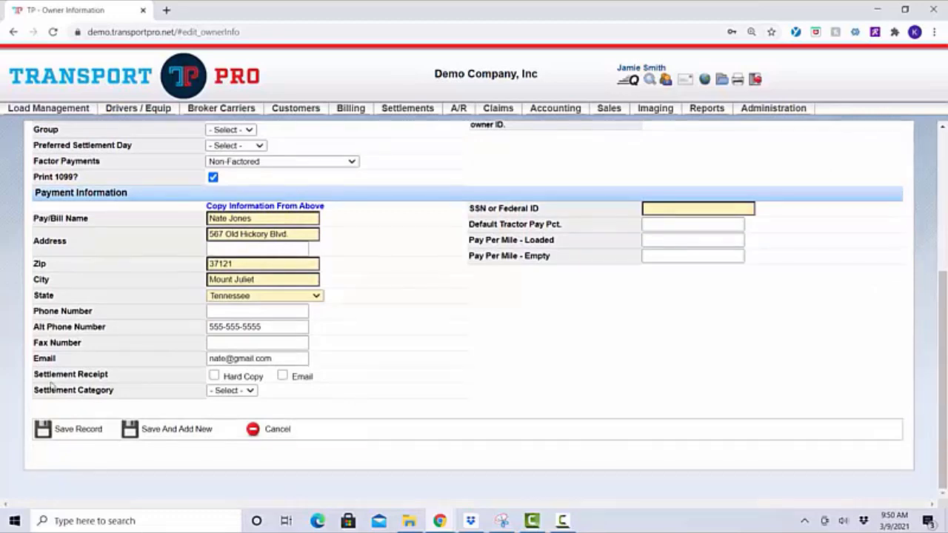
pyautogui.click(283, 377)
# Enter the owner's SSN or Federal ID and set Default Tractor Pay Pct. to 75
pyautogui.click(661, 210)
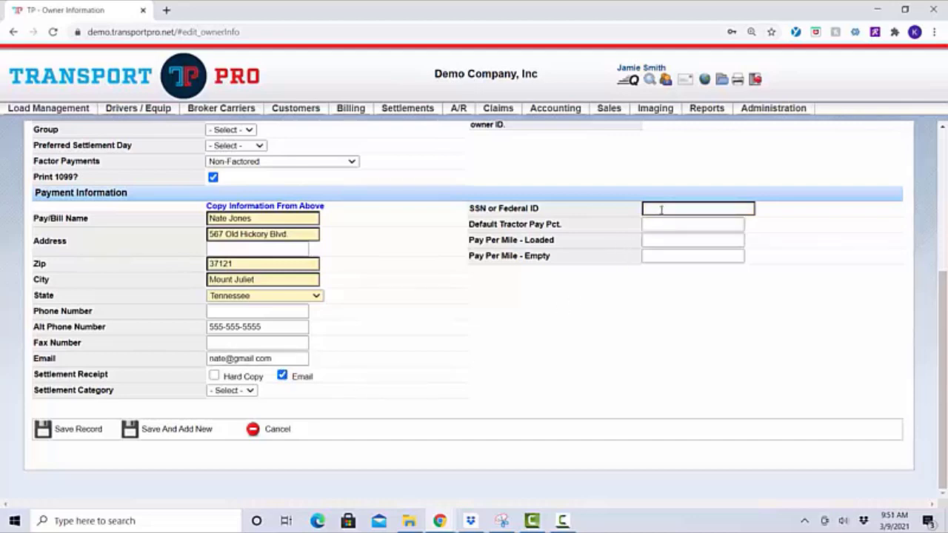
pyautogui.write('2')
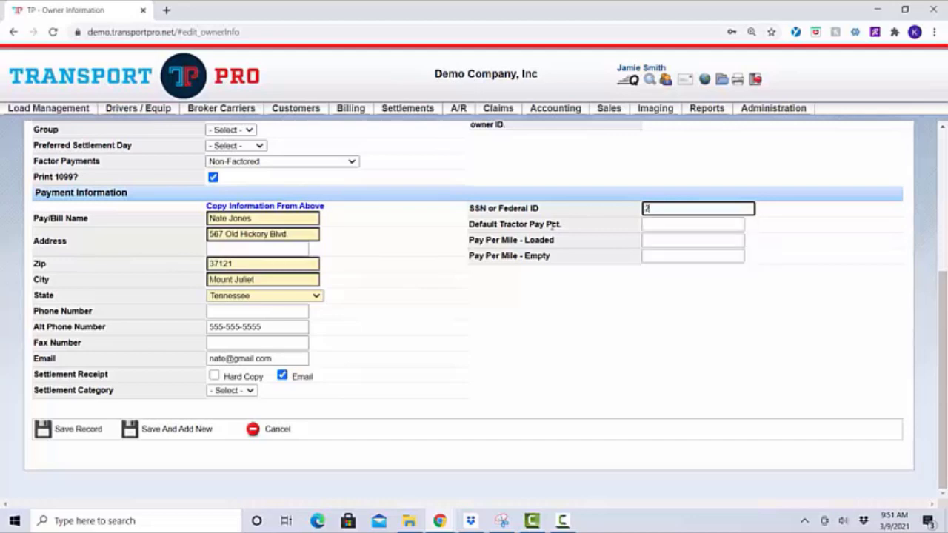
pyautogui.write('22-22-2222')
pyautogui.click(683, 224)
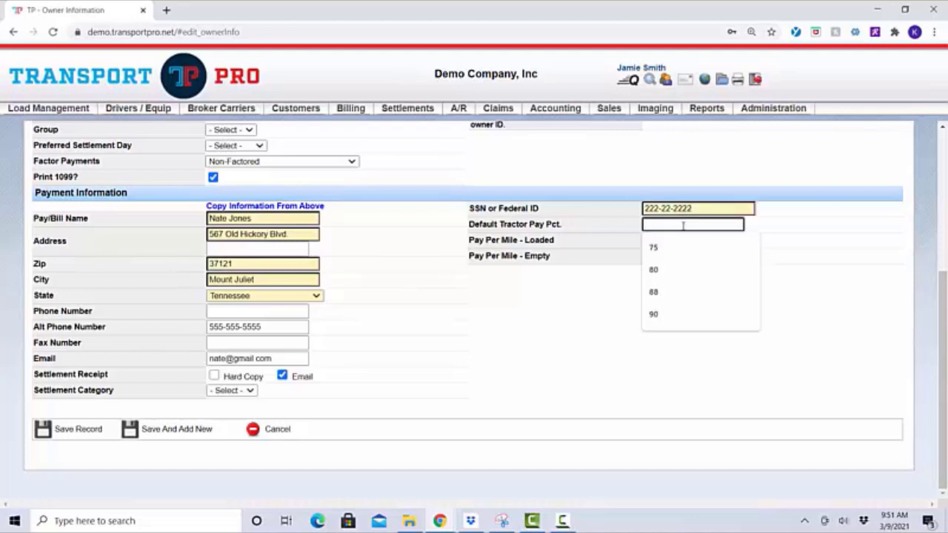
pyautogui.click(774, 226)
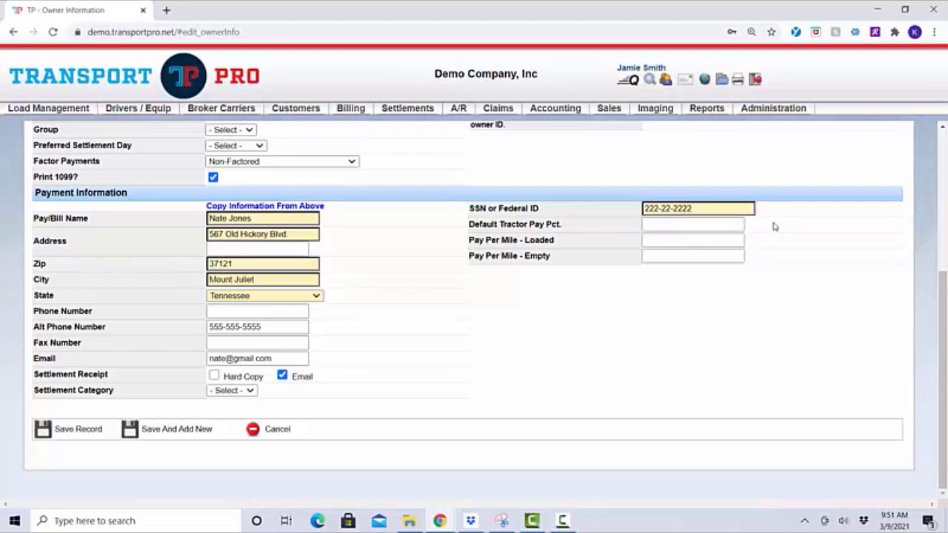
pyautogui.click(731, 224)
pyautogui.click(731, 224)
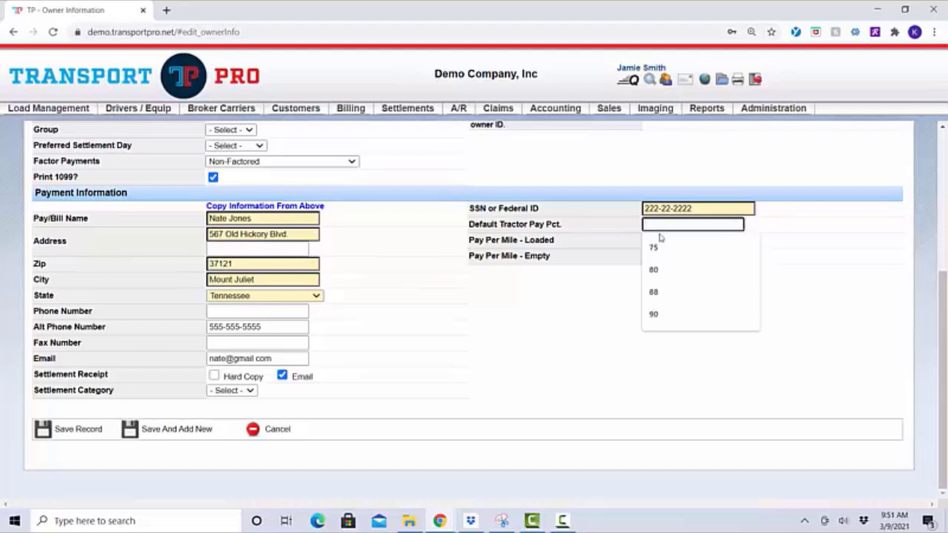
pyautogui.write('75')
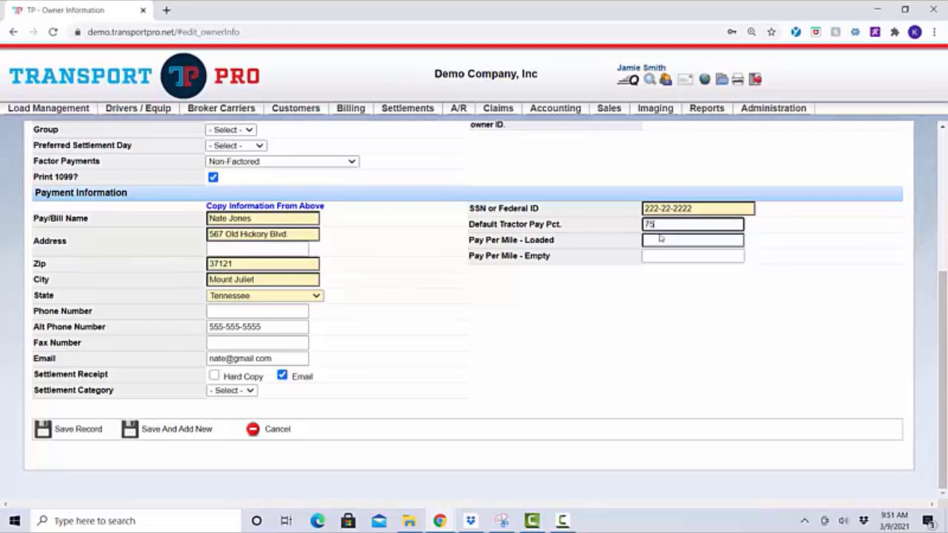
pyautogui.click(798, 252)
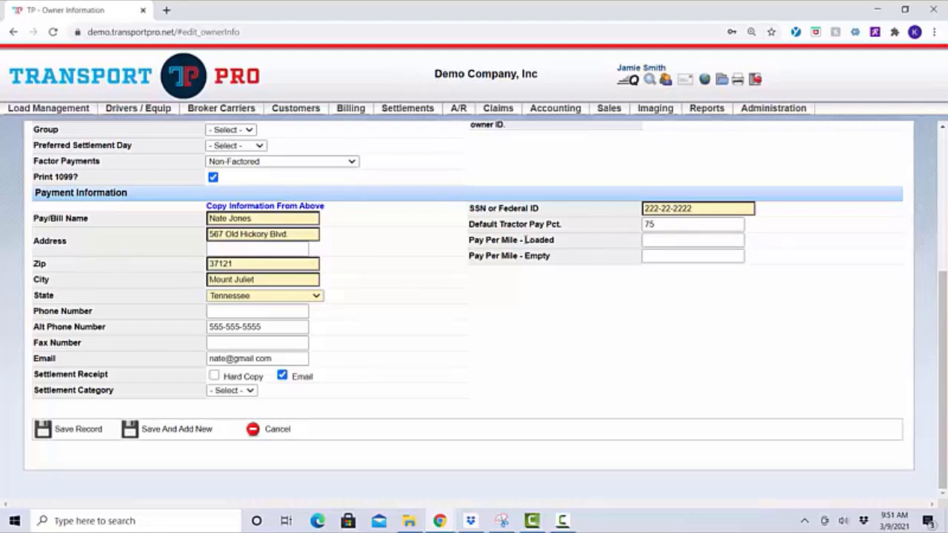
pyautogui.moveTo(525, 240); pyautogui.dragTo(577, 241)
pyautogui.moveTo(525, 256); pyautogui.dragTo(589, 264)
pyautogui.click(588, 262)
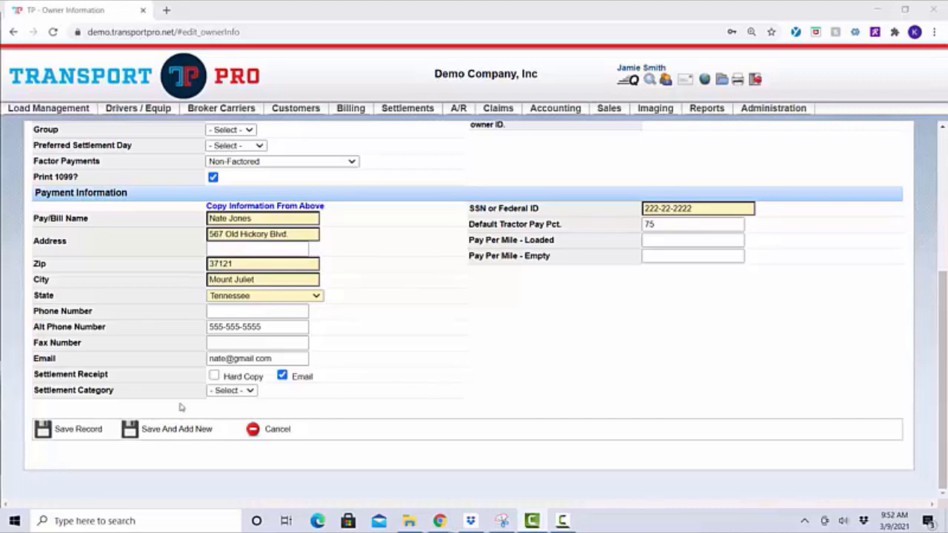
pyautogui.click(74, 430)
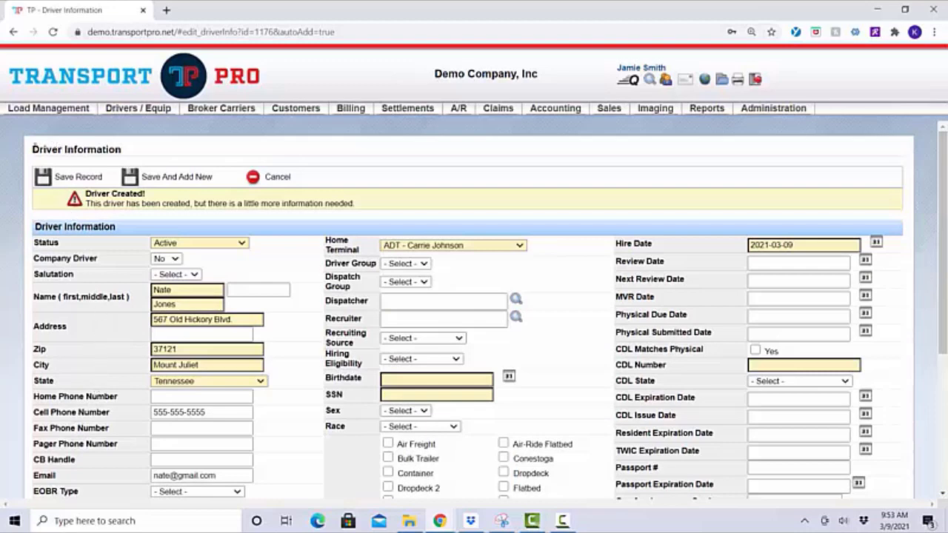
pyautogui.moveTo(32, 149); pyautogui.dragTo(140, 154)
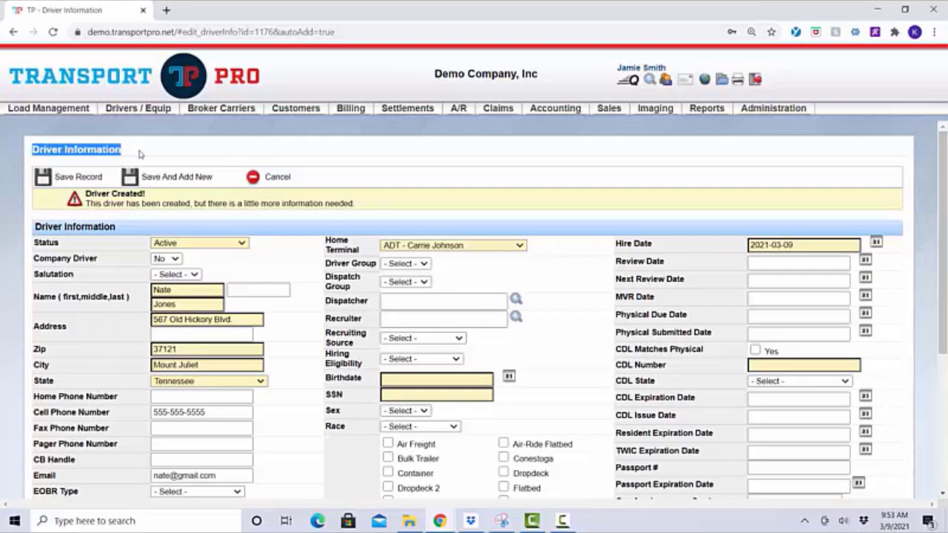
pyautogui.click(140, 154)
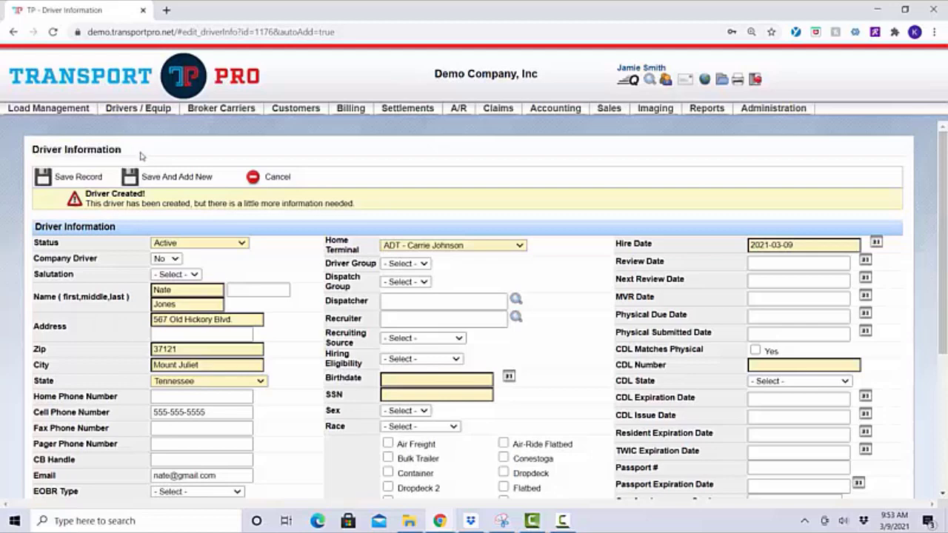
pyautogui.scroll(-1, 295, 252)
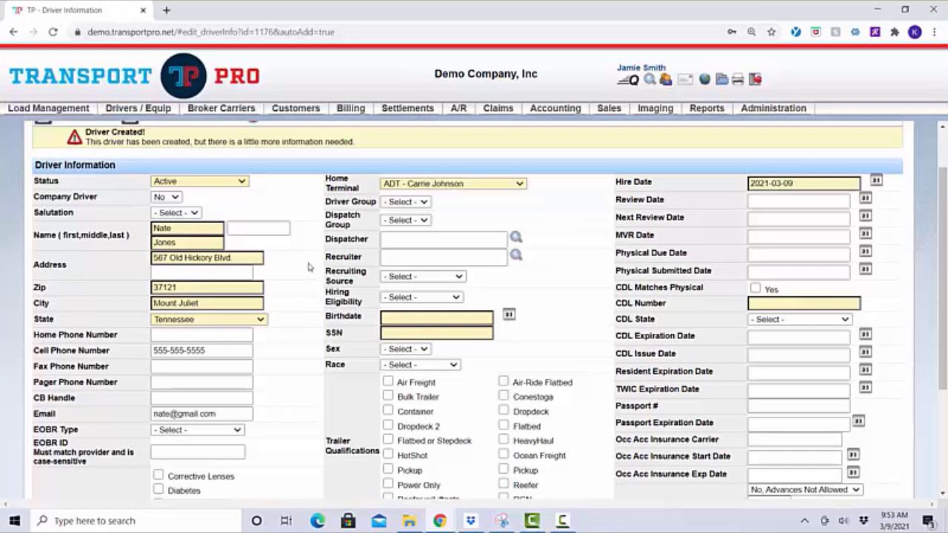
pyautogui.click(241, 182)
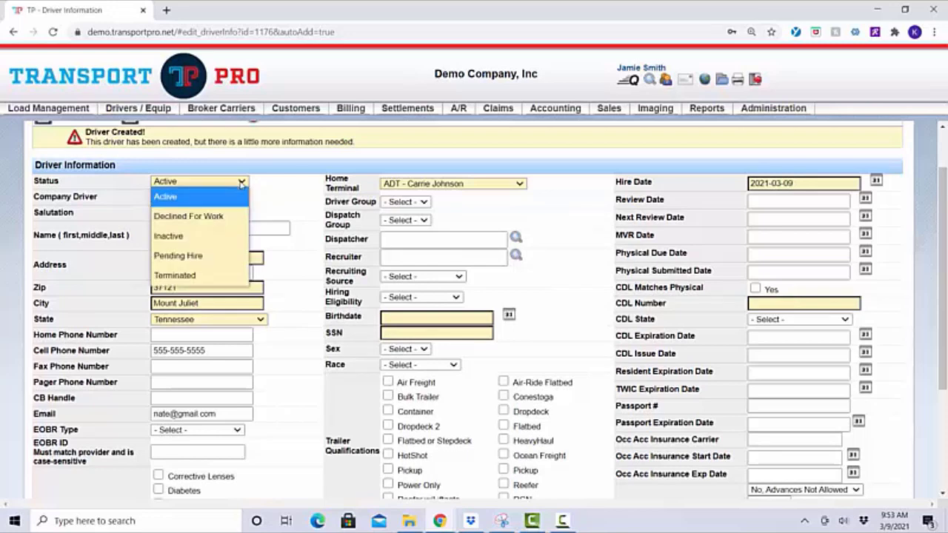
pyautogui.click(242, 183)
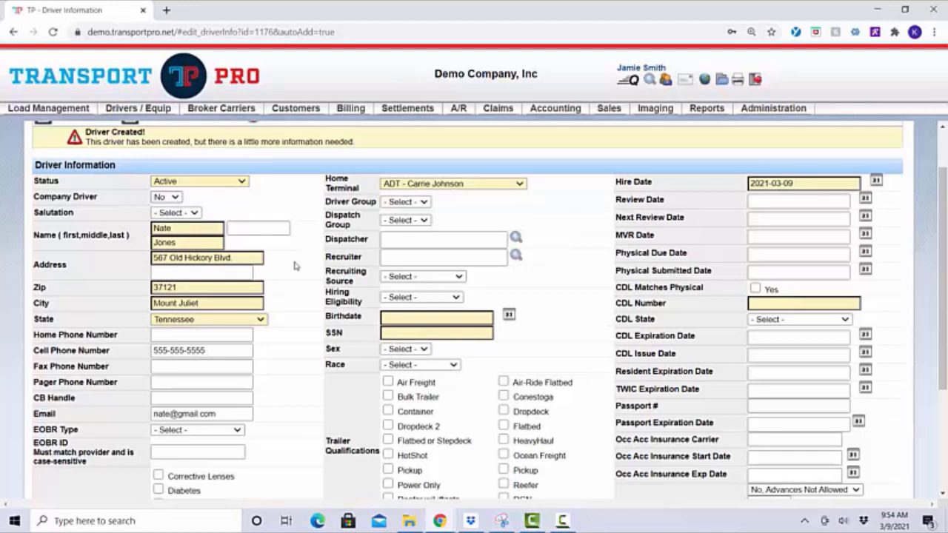
pyautogui.click(215, 231)
pyautogui.scroll(-1, 300, 344)
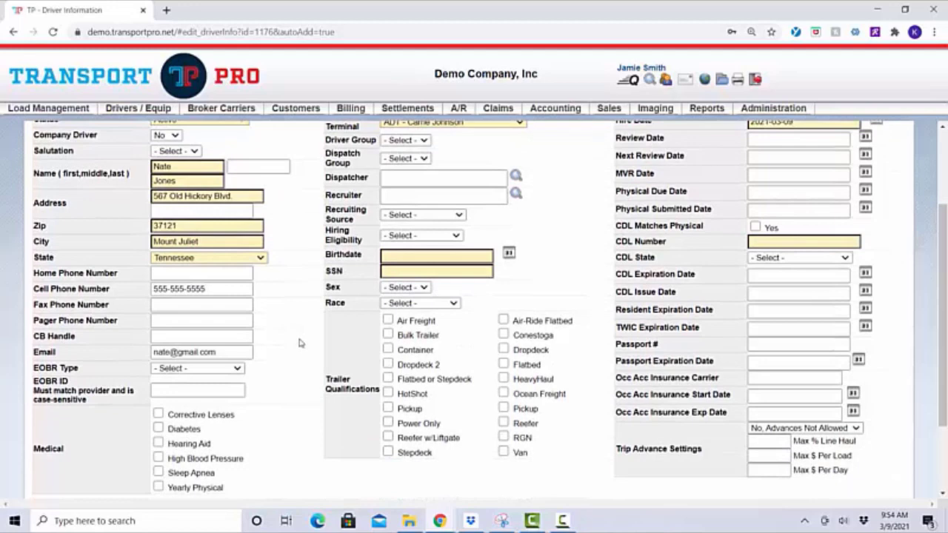
pyautogui.scroll(-1, 300, 343)
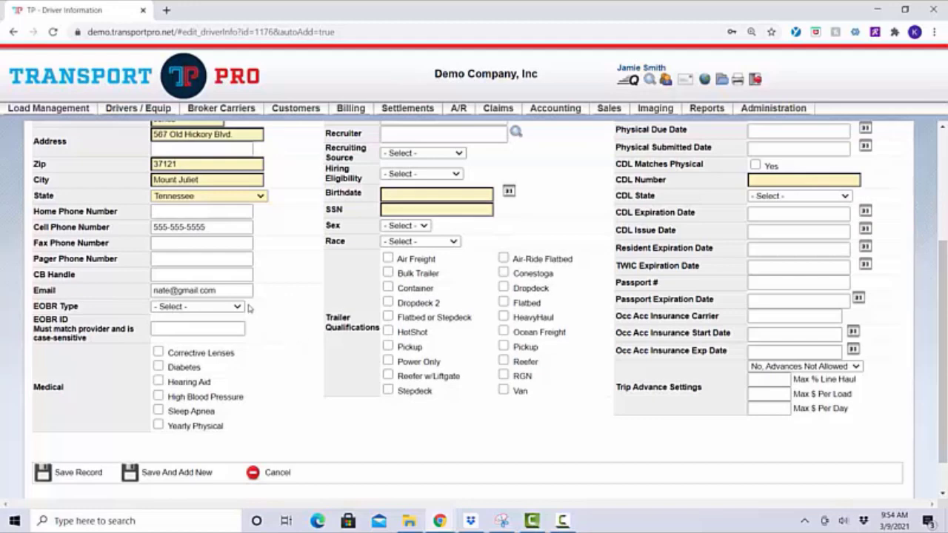
pyautogui.click(246, 291)
pyautogui.click(288, 310)
# Leave EOBR Type unset and tick Corrective Lenses and Diabetes under Medical
pyautogui.click(237, 313)
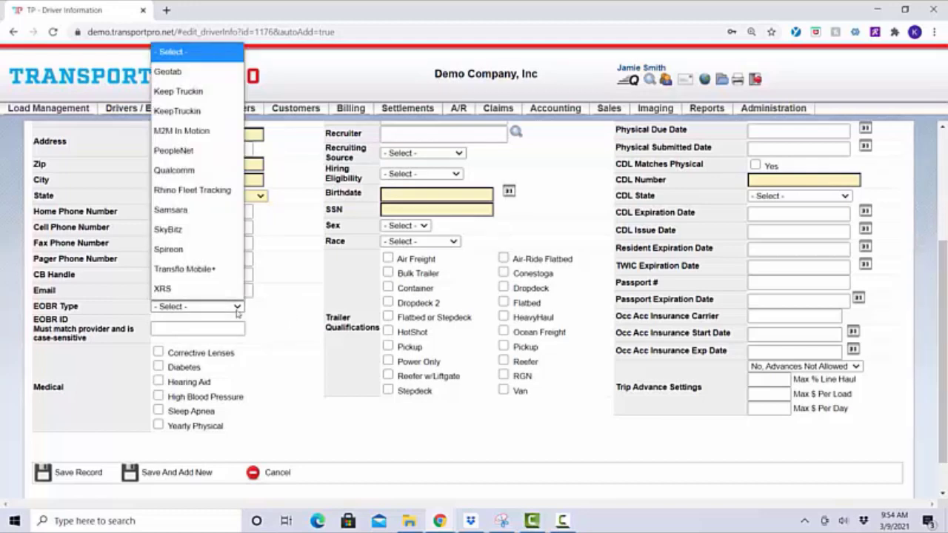
pyautogui.click(237, 312)
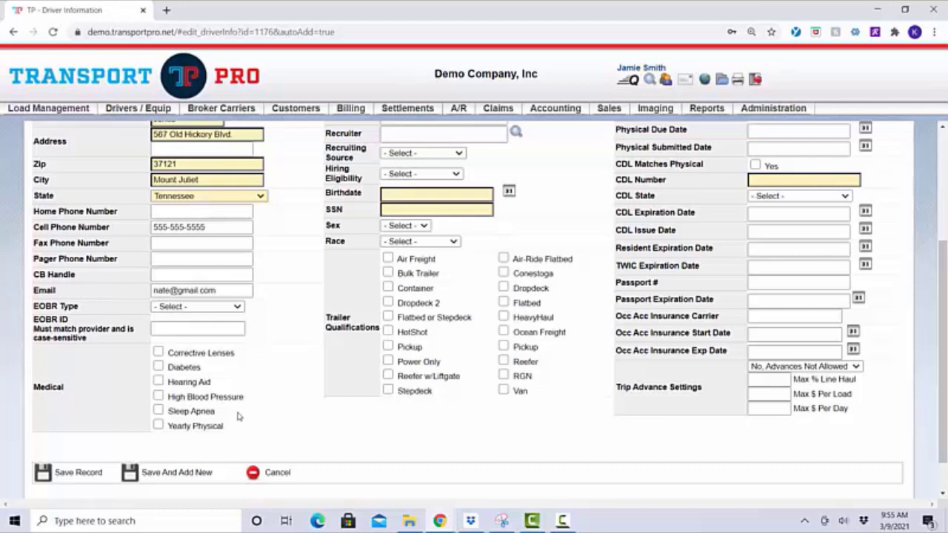
pyautogui.click(160, 354)
pyautogui.click(159, 367)
pyautogui.scroll(3, 270, 387)
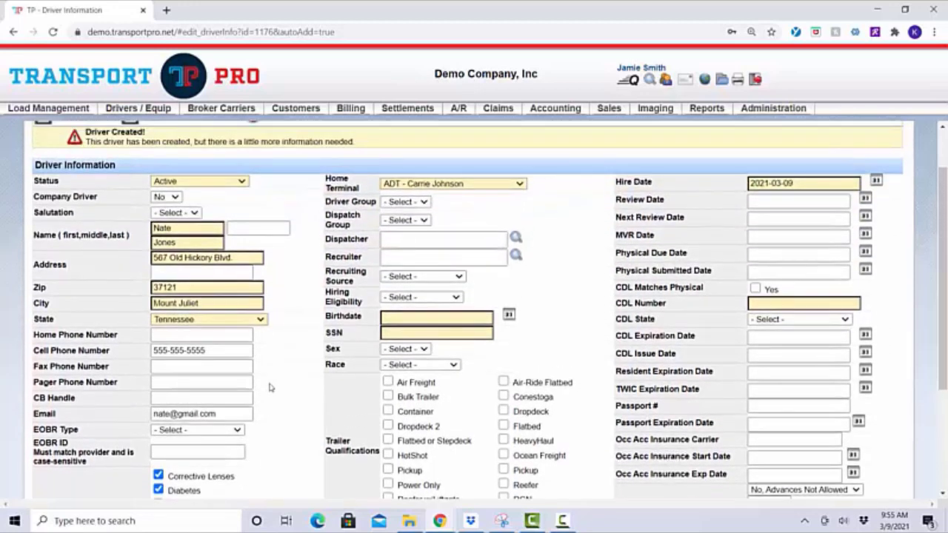
pyautogui.click(428, 203)
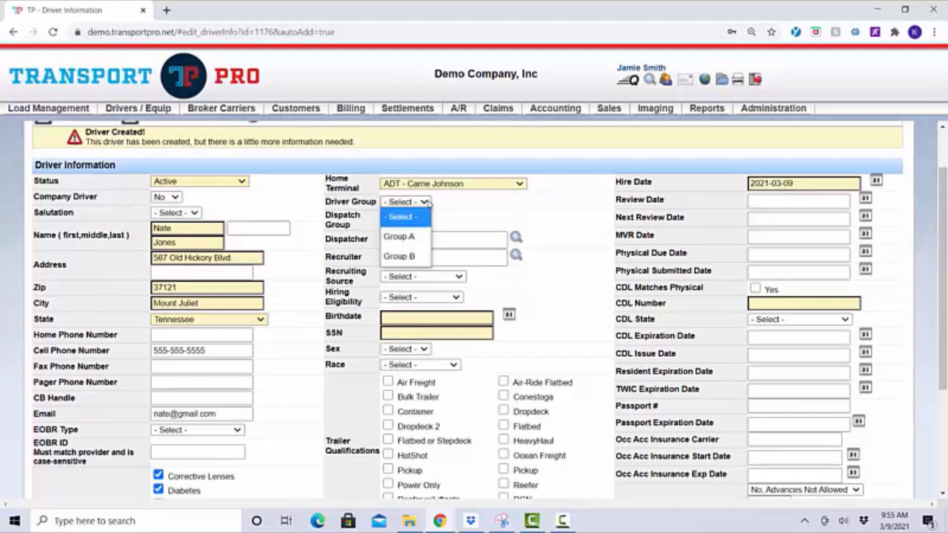
pyautogui.click(428, 203)
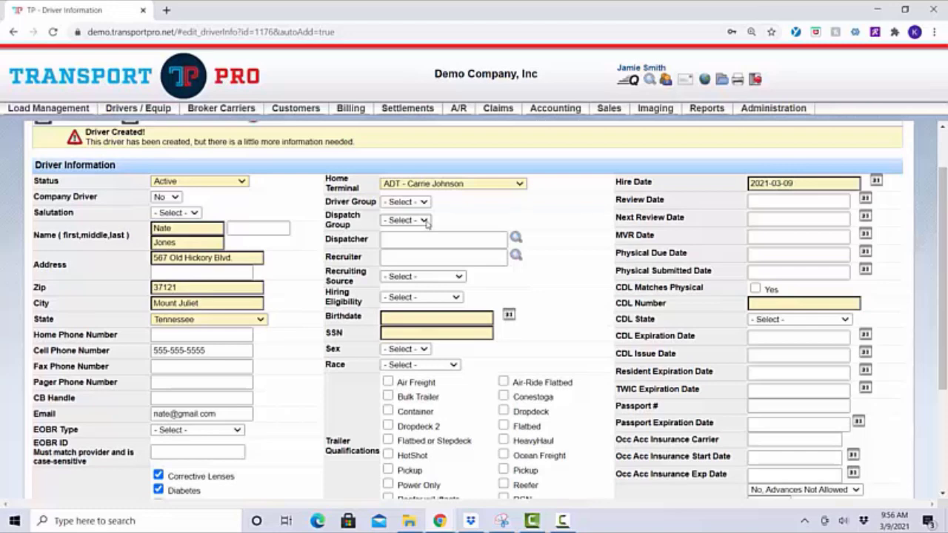
pyautogui.click(427, 221)
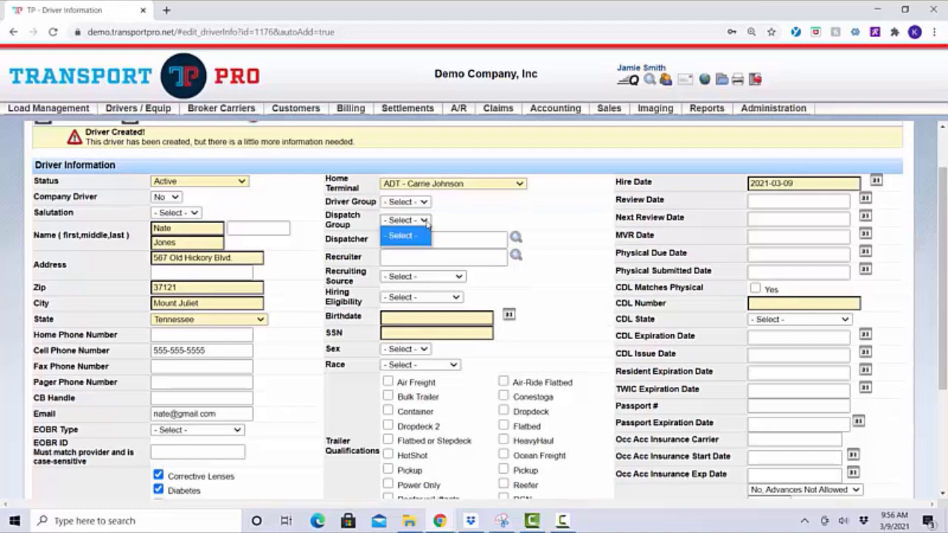
pyautogui.click(426, 221)
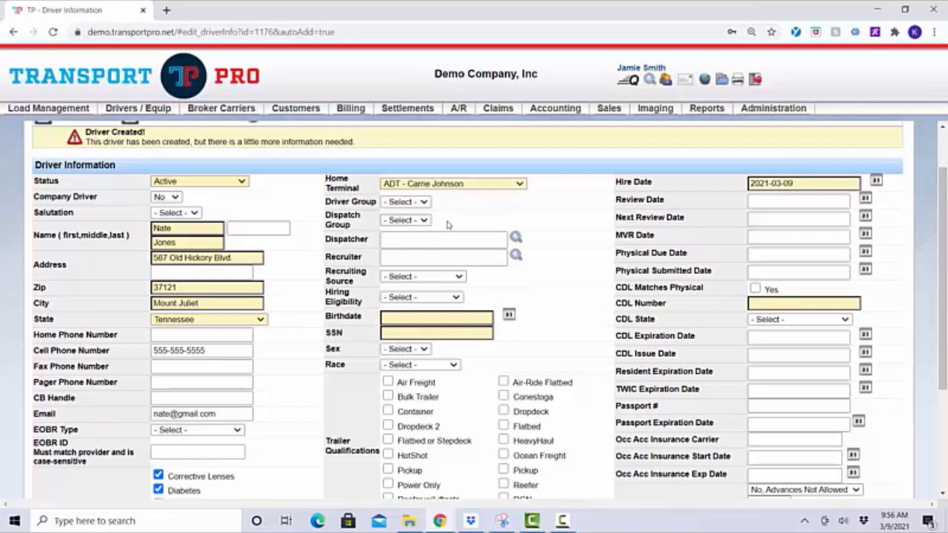
pyautogui.click(438, 240)
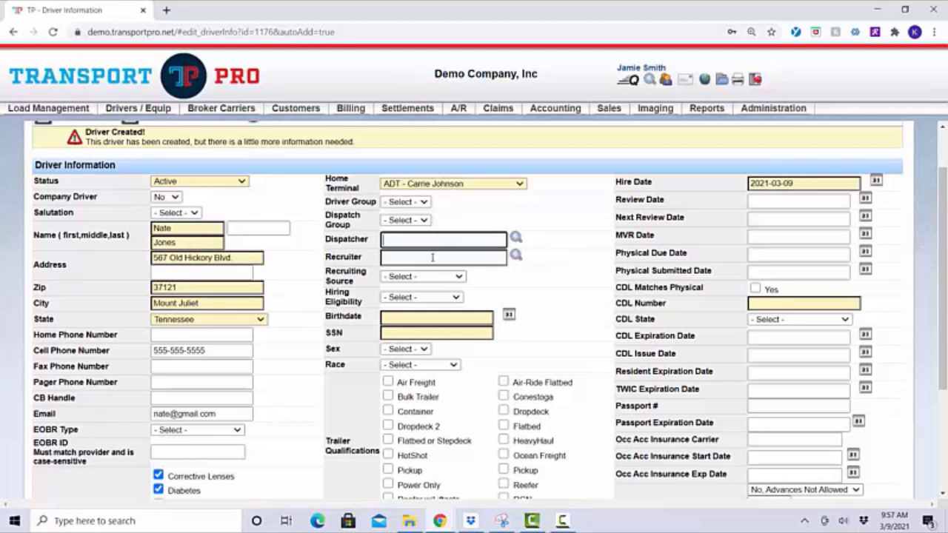
pyautogui.click(433, 257)
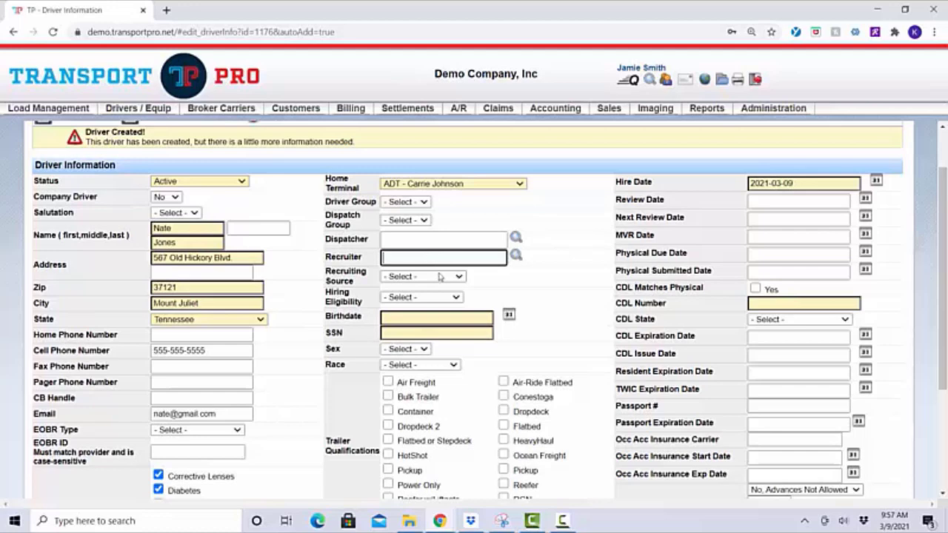
pyautogui.click(459, 278)
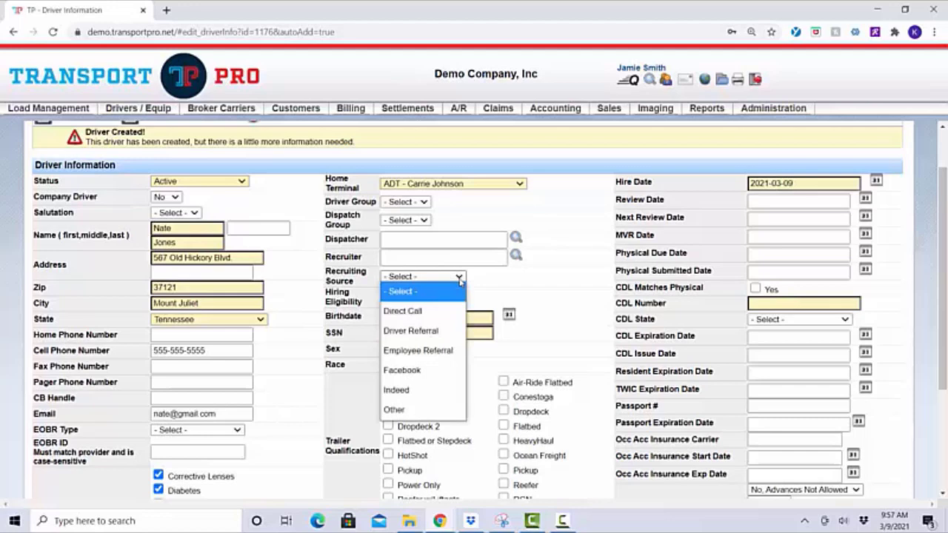
pyautogui.click(459, 278)
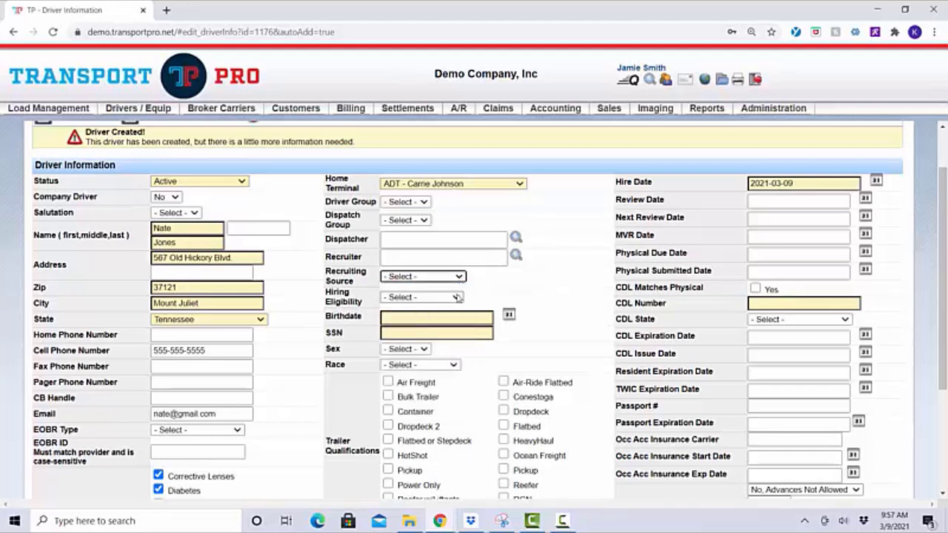
pyautogui.click(456, 297)
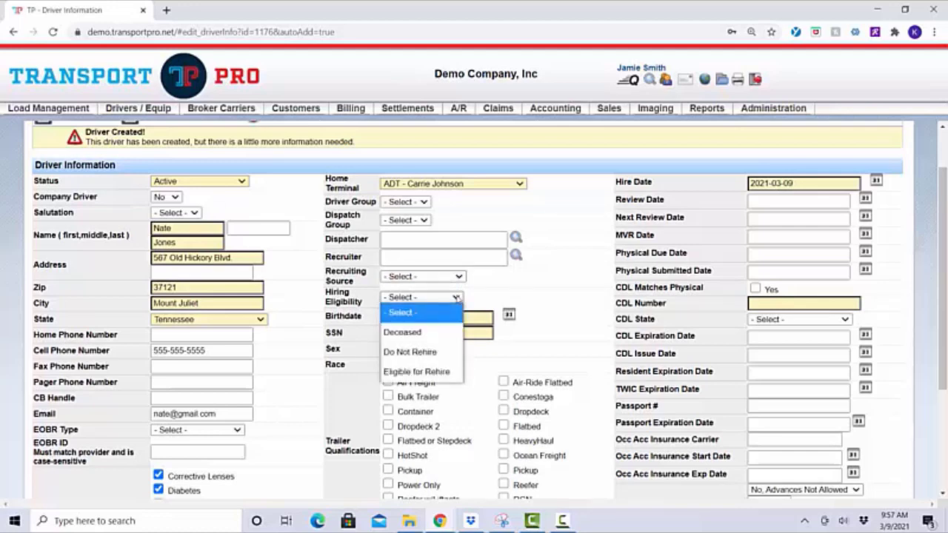
pyautogui.click(456, 297)
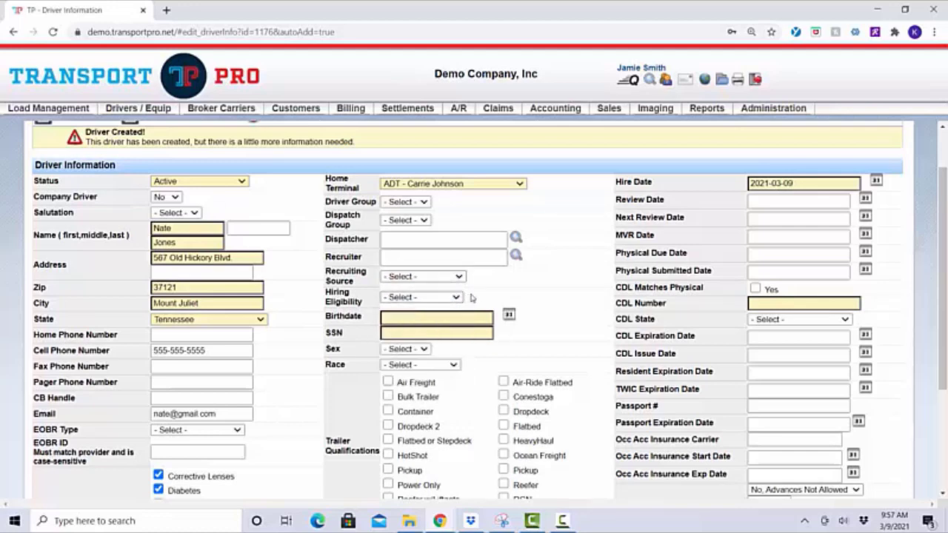
pyautogui.scroll(-1, 539, 318)
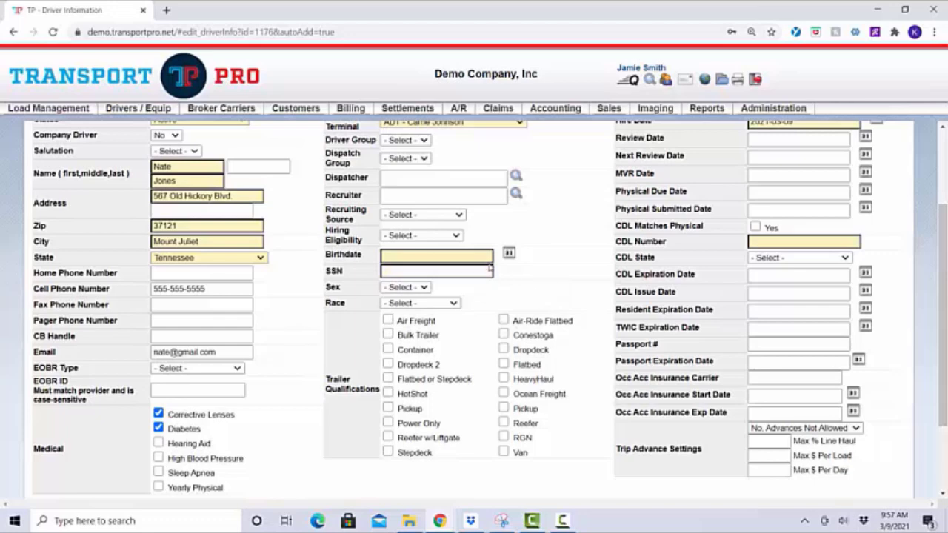
pyautogui.click(483, 257)
pyautogui.write('1')
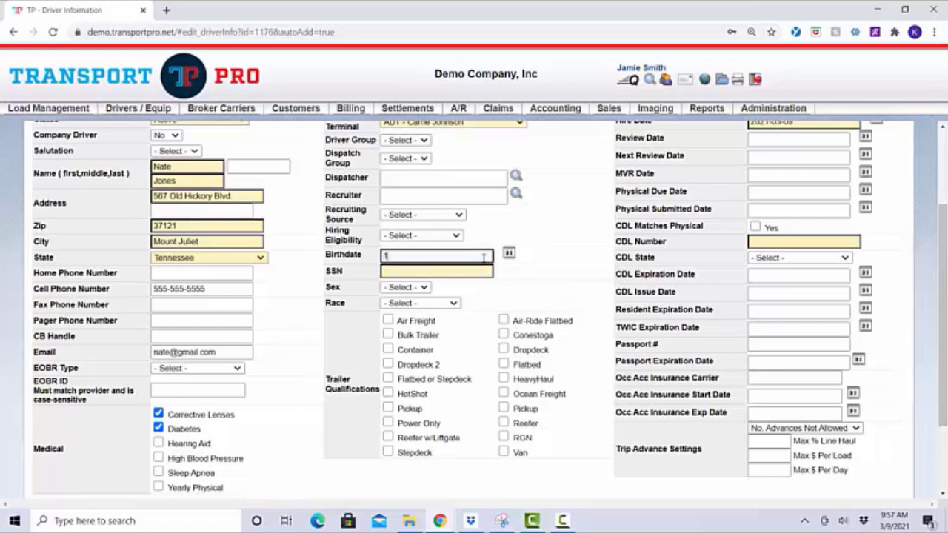
pyautogui.write('976-12-12')
pyautogui.press('Tab')
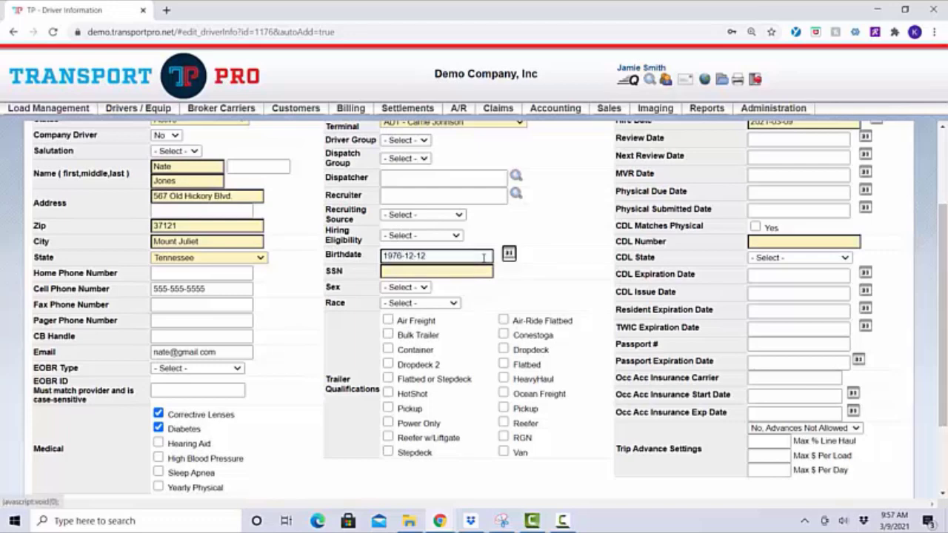
pyautogui.click(459, 272)
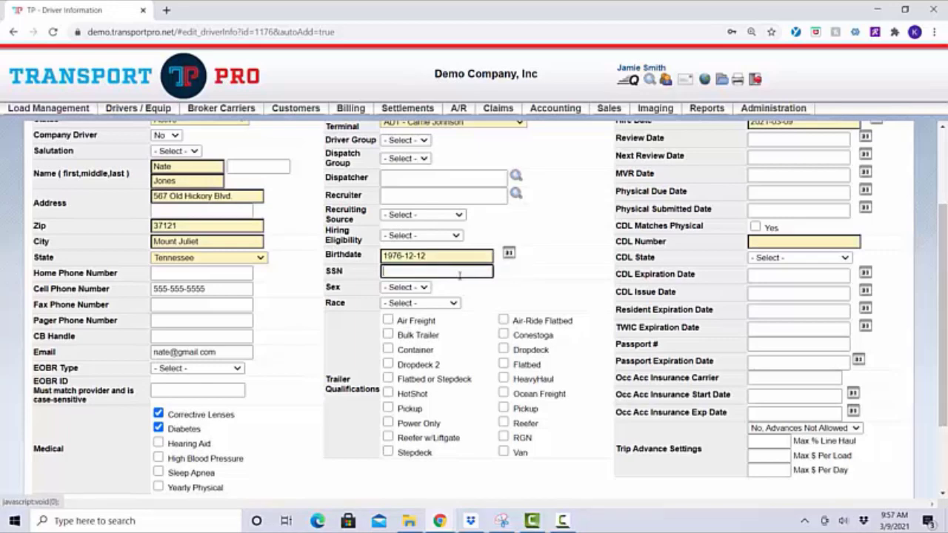
pyautogui.write('222-22-2222')
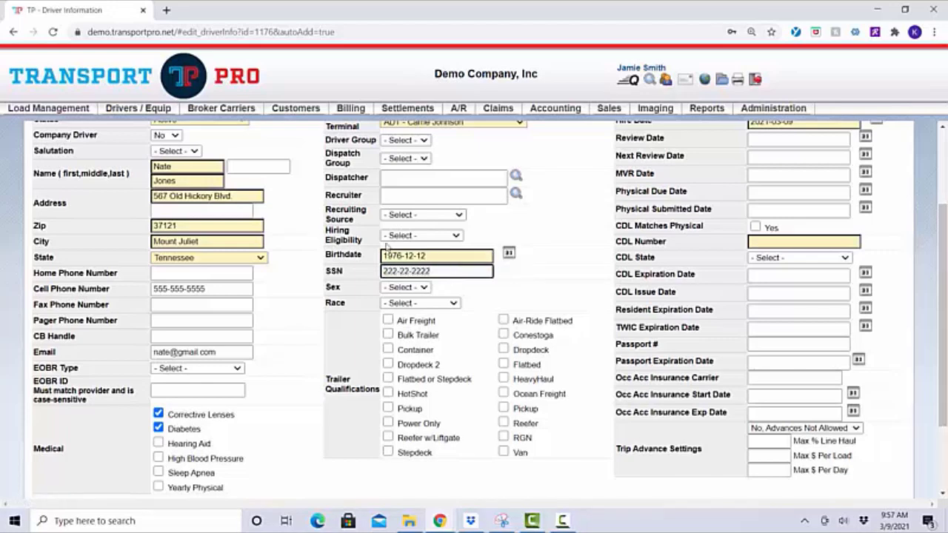
pyautogui.click(530, 285)
pyautogui.scroll(-2, 530, 286)
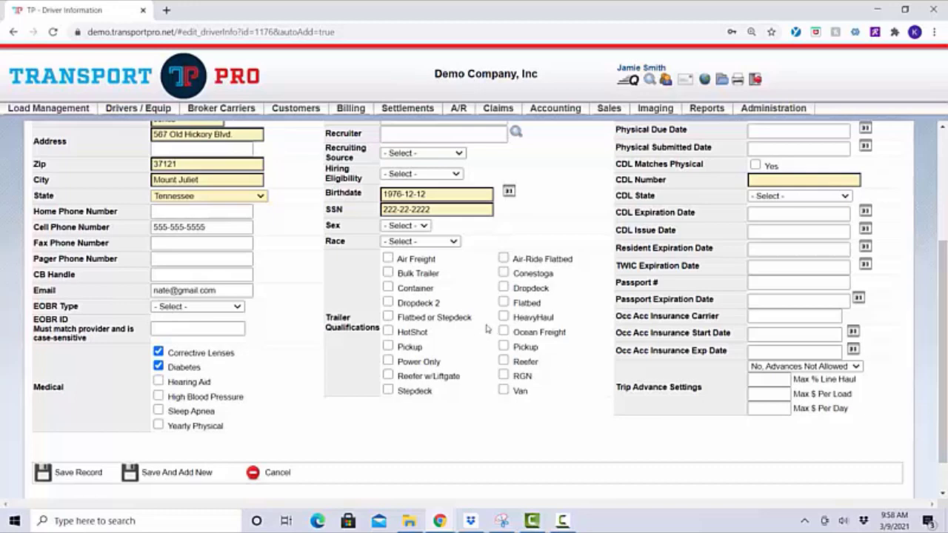
# Tick Van and Reefer under Trailer Qualifications
pyautogui.click(504, 390)
pyautogui.click(504, 360)
pyautogui.scroll(1, 591, 394)
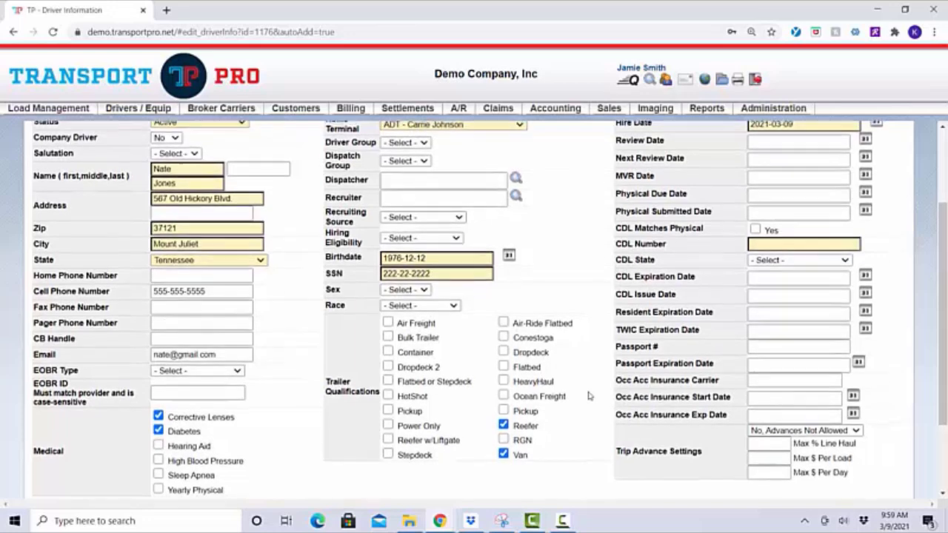
pyautogui.scroll(1, 589, 396)
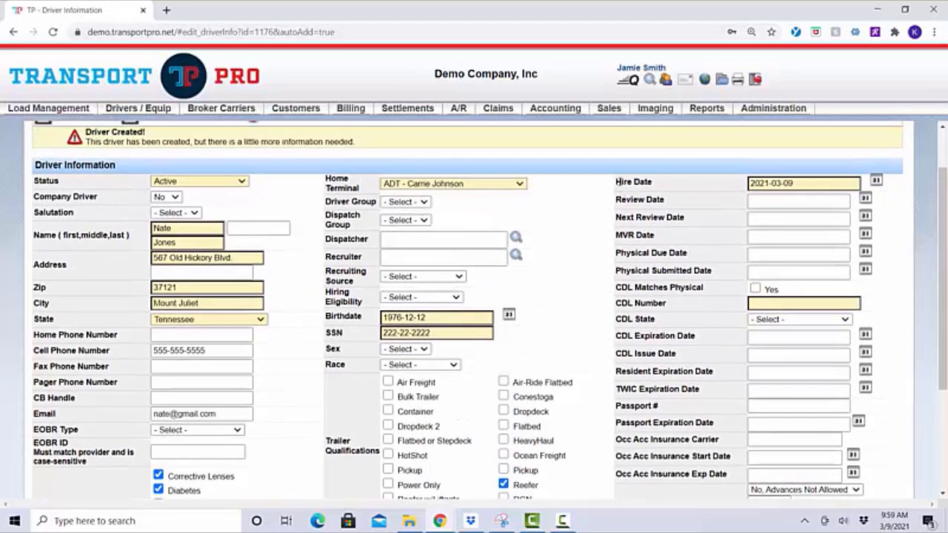
# Bring up the calendar for the Review Date field
pyautogui.moveTo(617, 182); pyautogui.dragTo(652, 181)
pyautogui.click(682, 189)
pyautogui.click(807, 200)
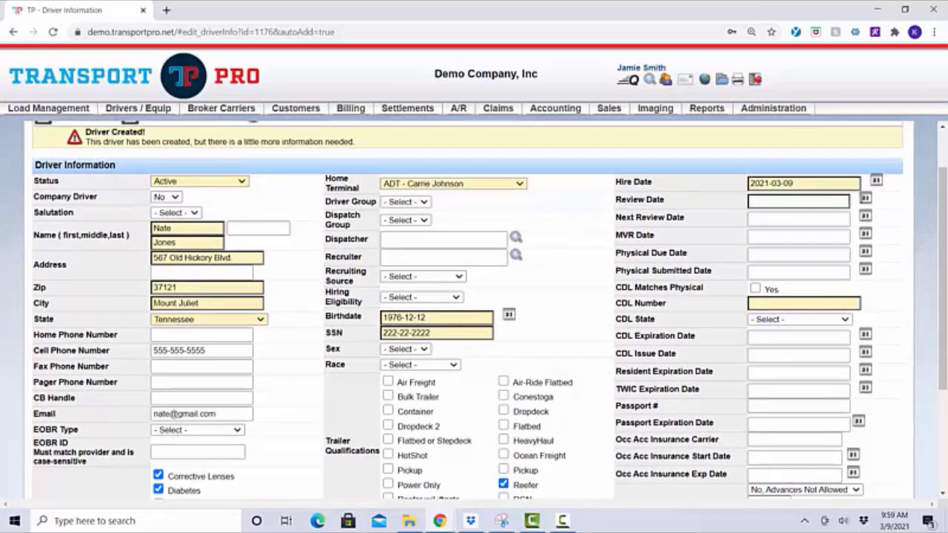
pyautogui.click(865, 198)
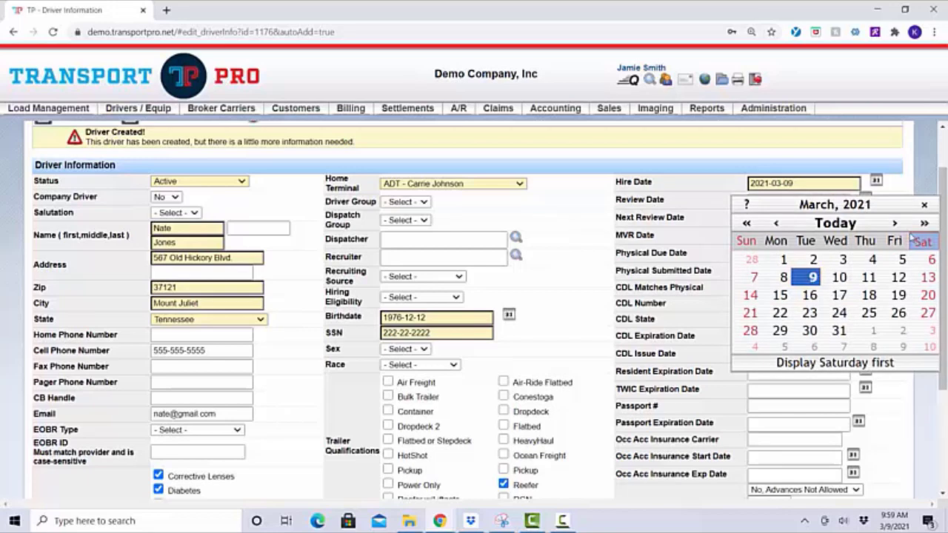
# Set Review Date to 2021-05-13 and Next Review Date to 2022-03-17 with the date picker
pyautogui.click(894, 223)
pyautogui.click(894, 224)
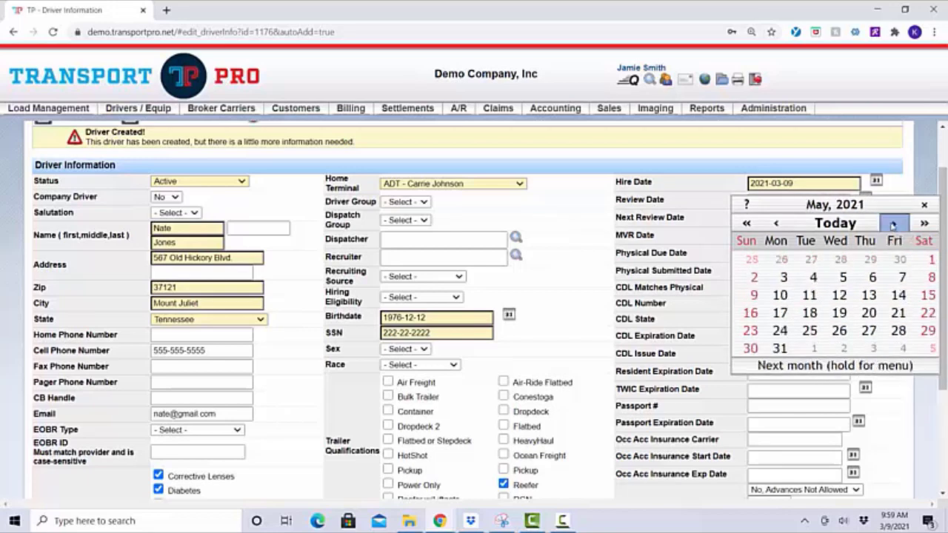
pyautogui.click(868, 295)
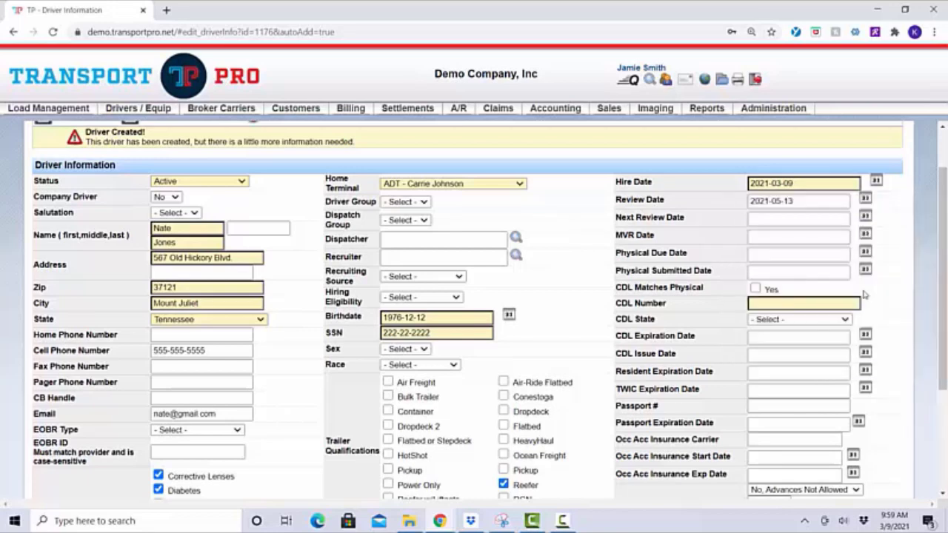
pyautogui.click(865, 217)
pyautogui.click(924, 240)
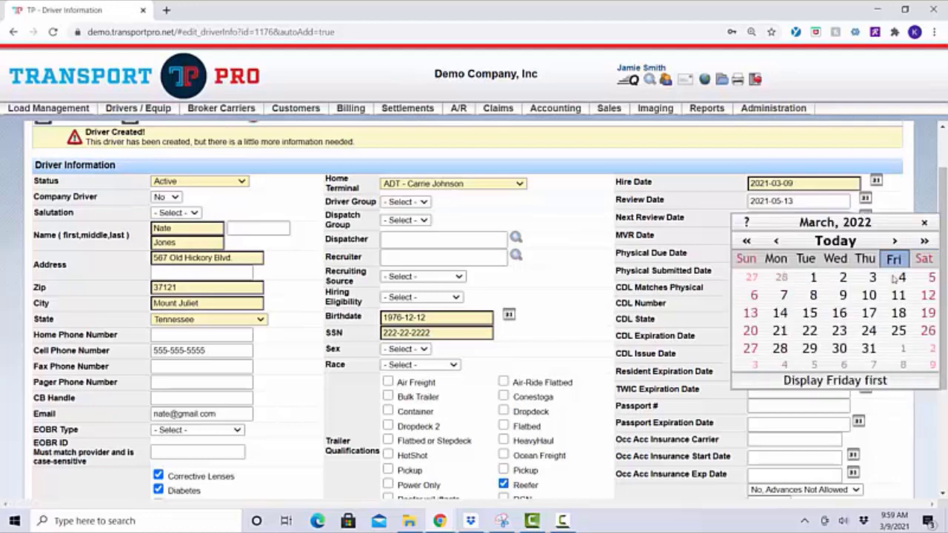
pyautogui.click(870, 314)
pyautogui.click(773, 241)
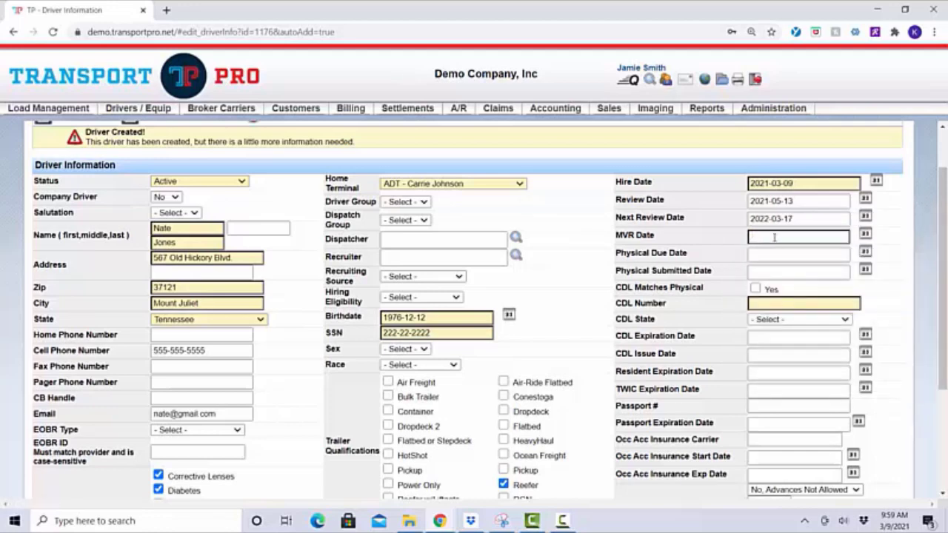
# Enter the driver's CDL number and choose Indiana as CDL State
pyautogui.click(822, 253)
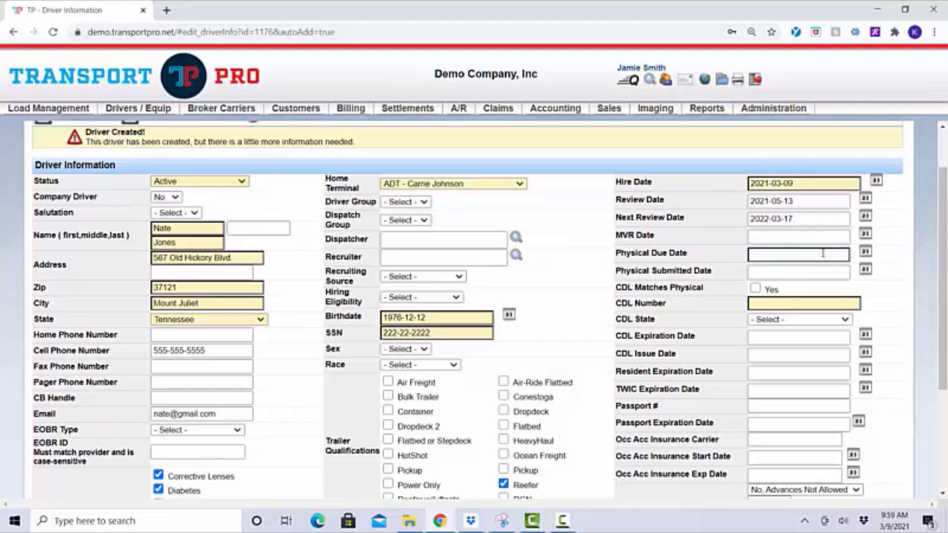
pyautogui.click(777, 271)
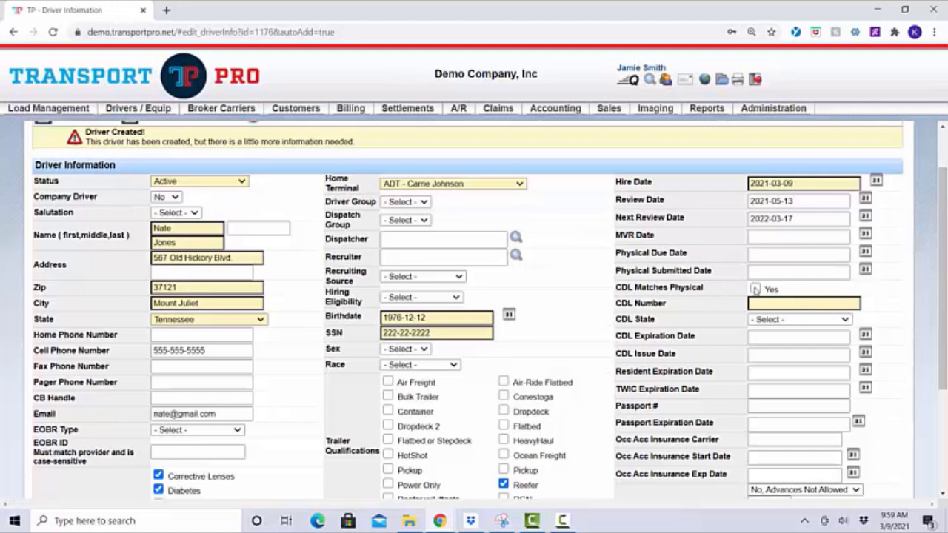
pyautogui.click(767, 303)
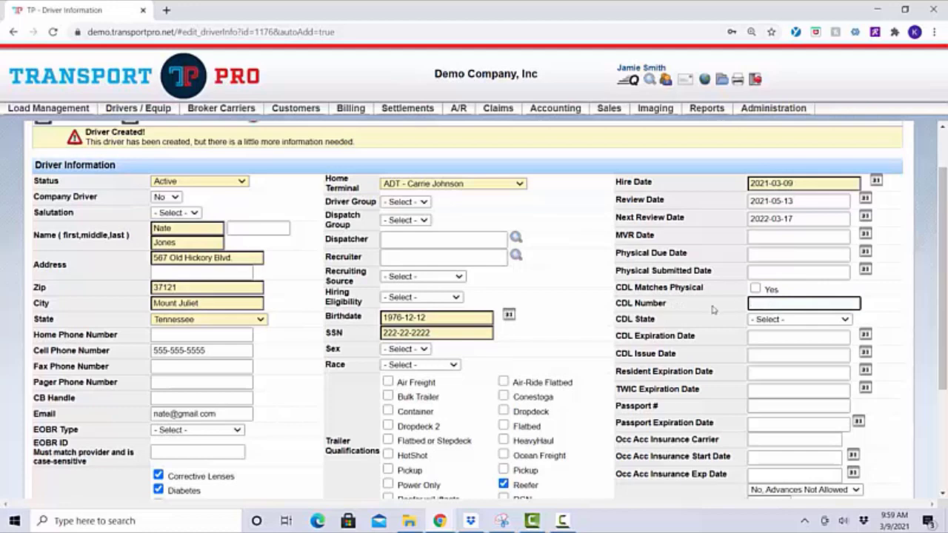
pyautogui.click(800, 319)
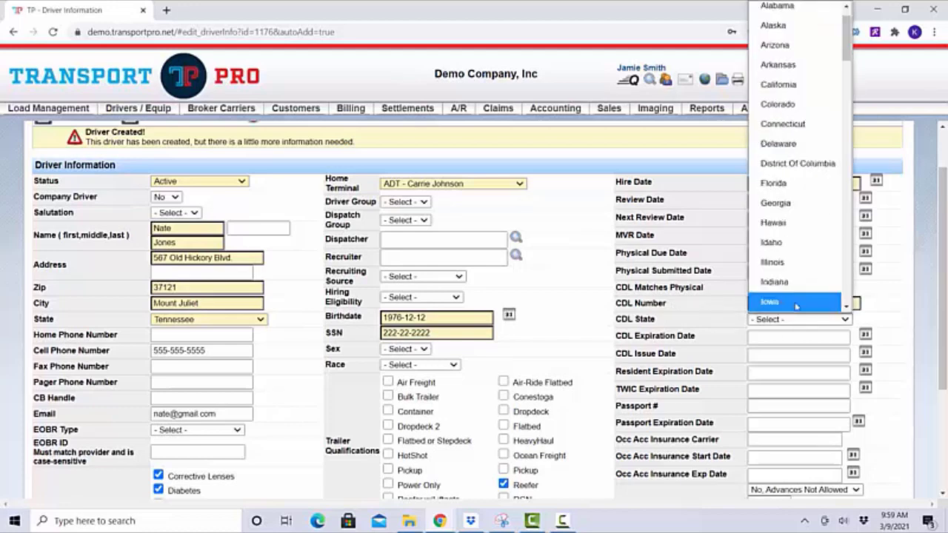
pyautogui.click(794, 288)
# Set CDL Expiration Date to 2022-03-10 from the calendar
pyautogui.click(865, 335)
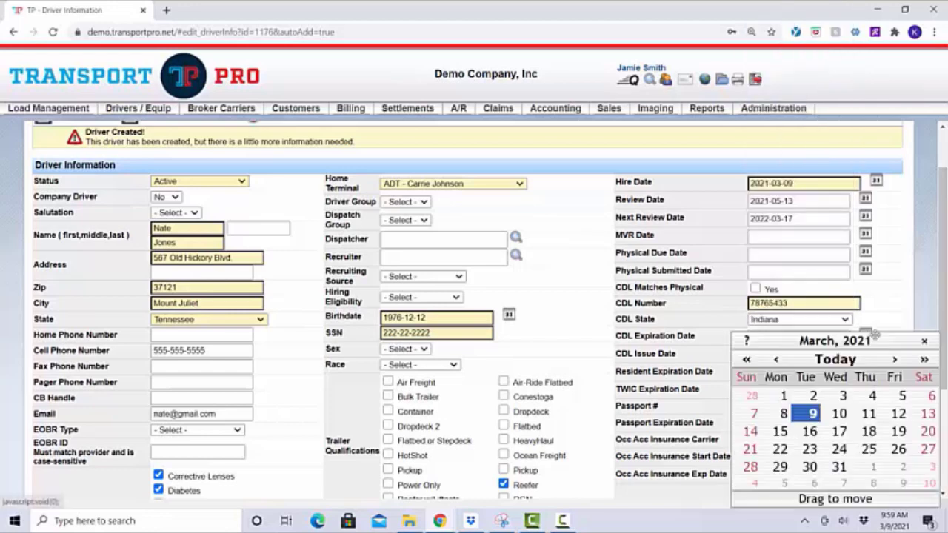
pyautogui.click(927, 361)
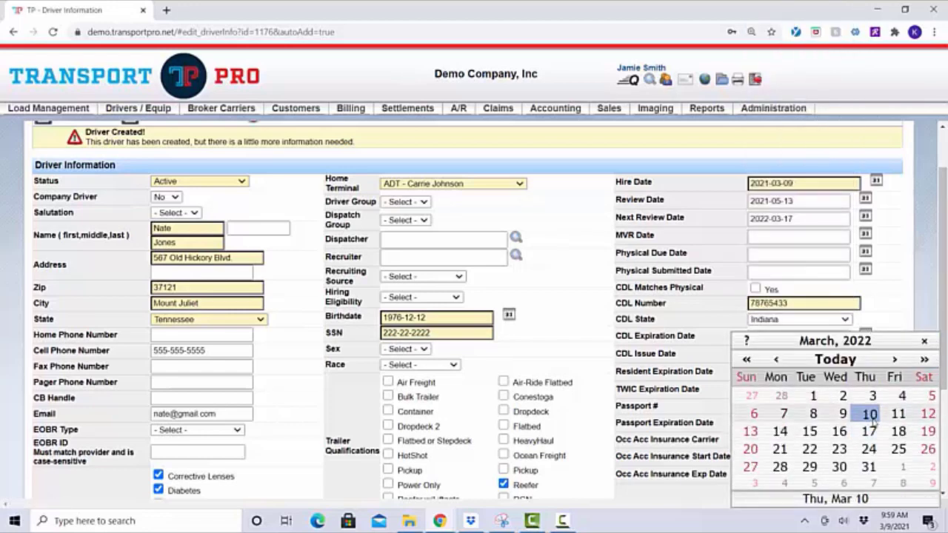
pyautogui.click(868, 413)
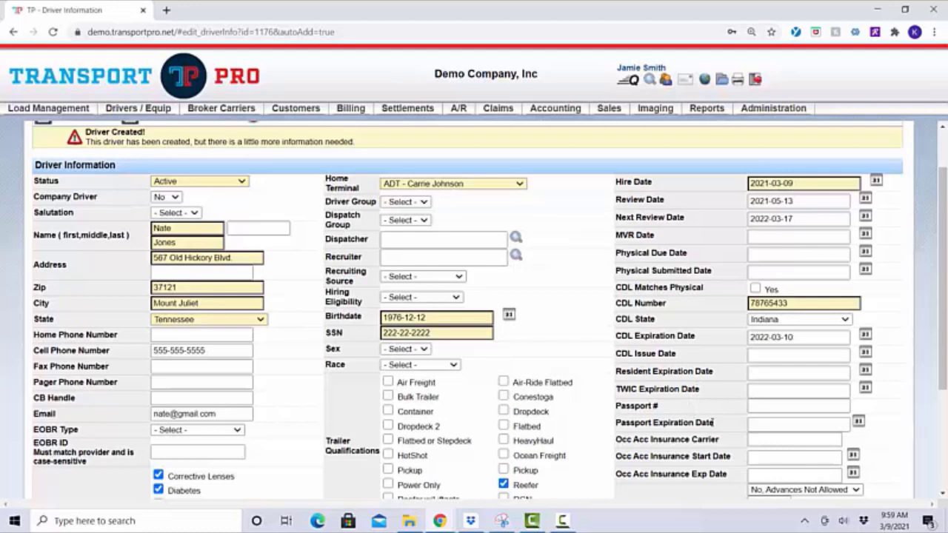
pyautogui.moveTo(713, 456); pyautogui.dragTo(716, 474)
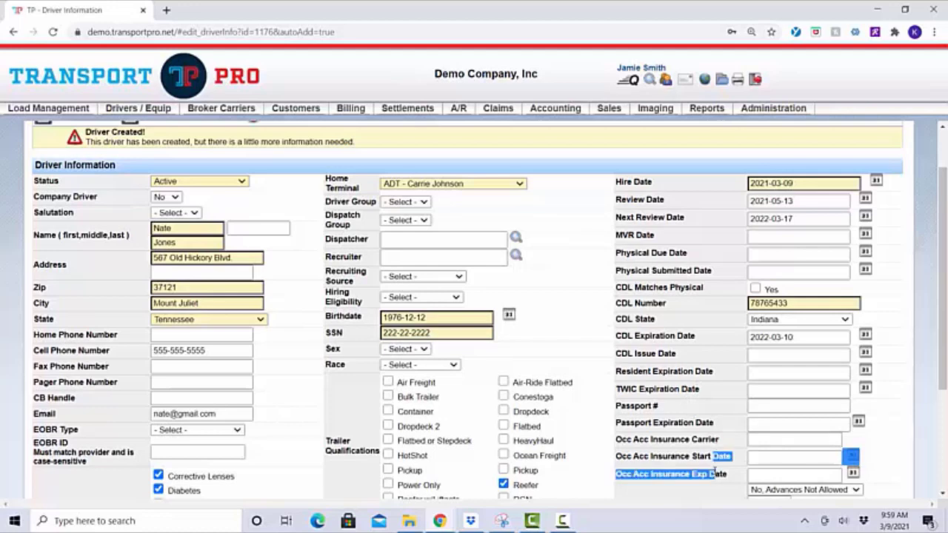
pyautogui.click(678, 465)
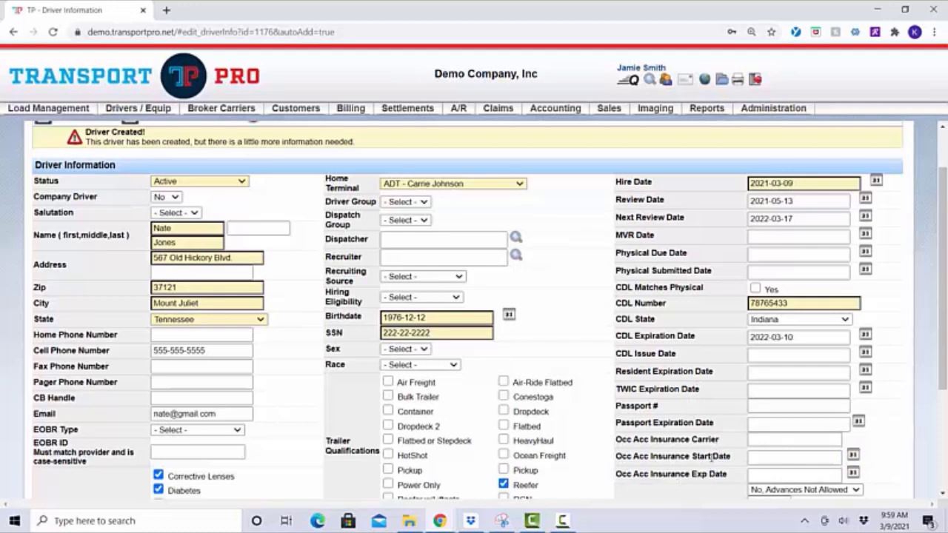
pyautogui.scroll(-3, 697, 454)
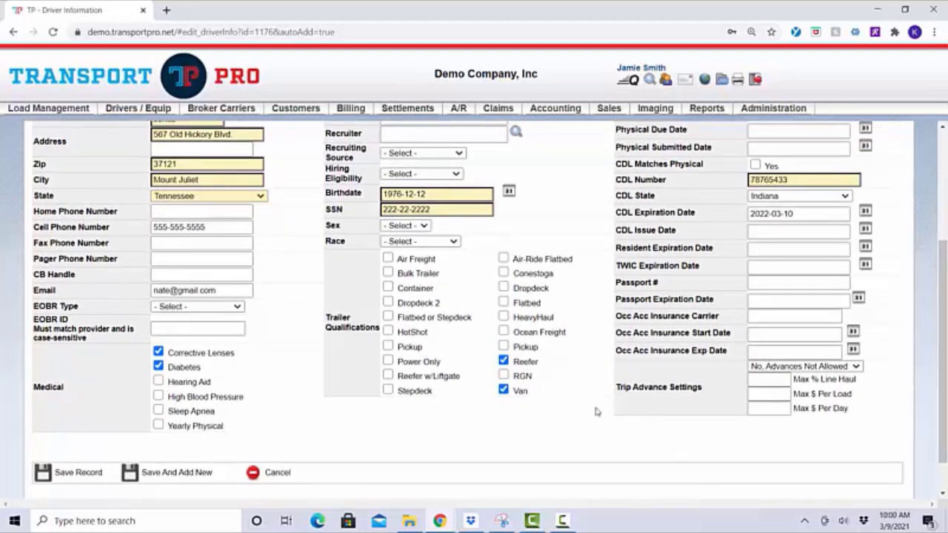
pyautogui.scroll(1, 583, 251)
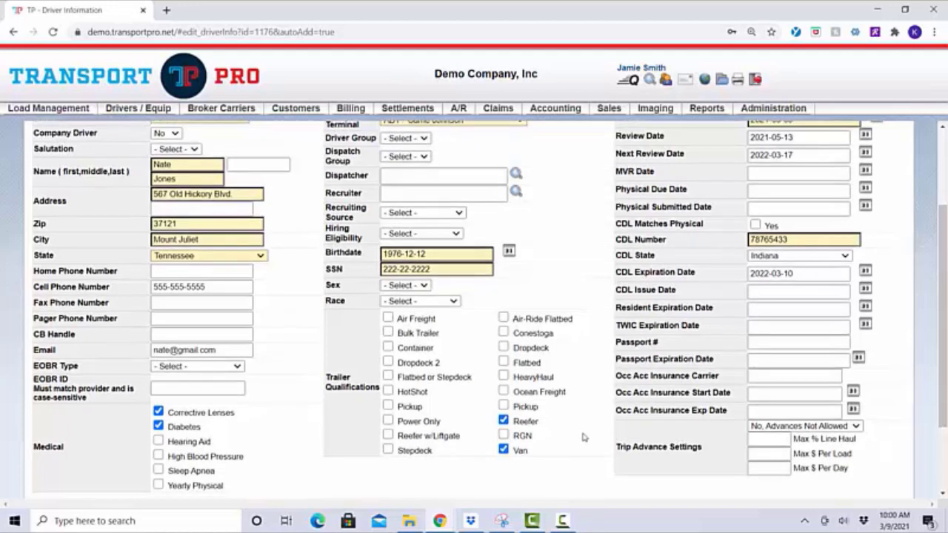
pyautogui.scroll(-1, 583, 438)
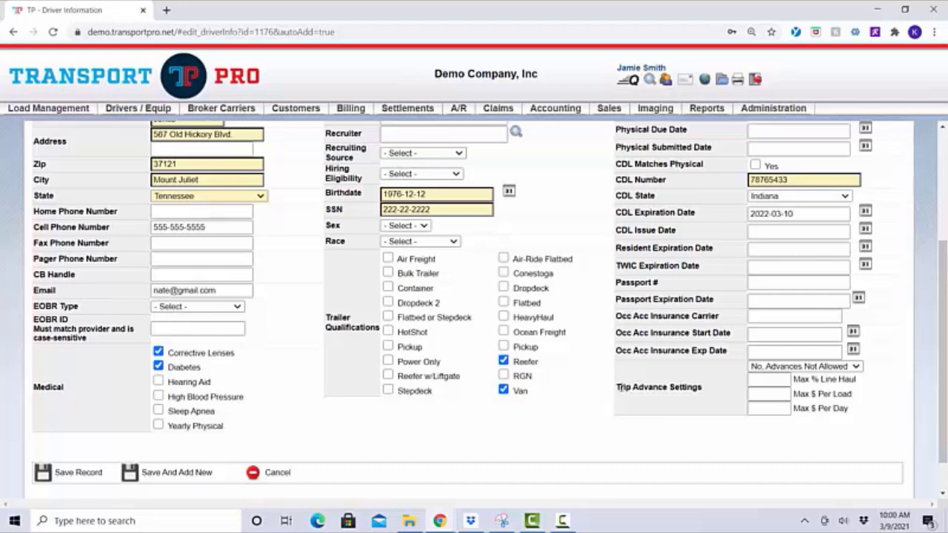
pyautogui.moveTo(616, 386); pyautogui.dragTo(707, 389)
pyautogui.click(705, 403)
# Save the new driver record with Save Record
pyautogui.click(77, 472)
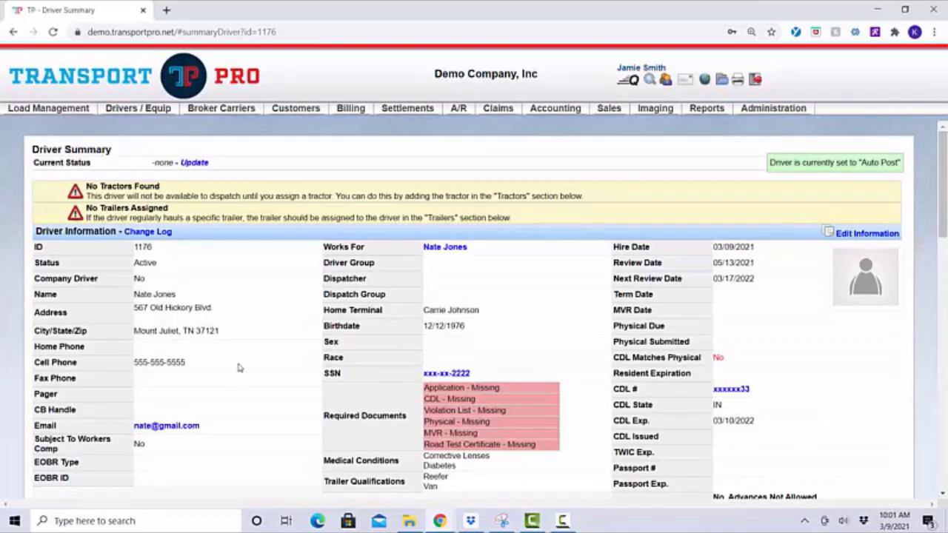
# Search all owners and open the summary for owner 1047
pyautogui.moveTo(145, 108)
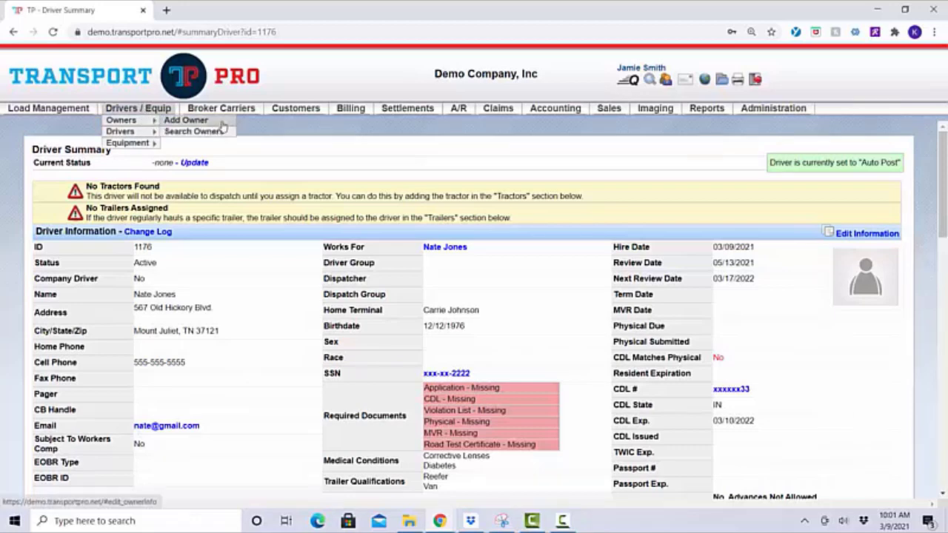
pyautogui.click(220, 131)
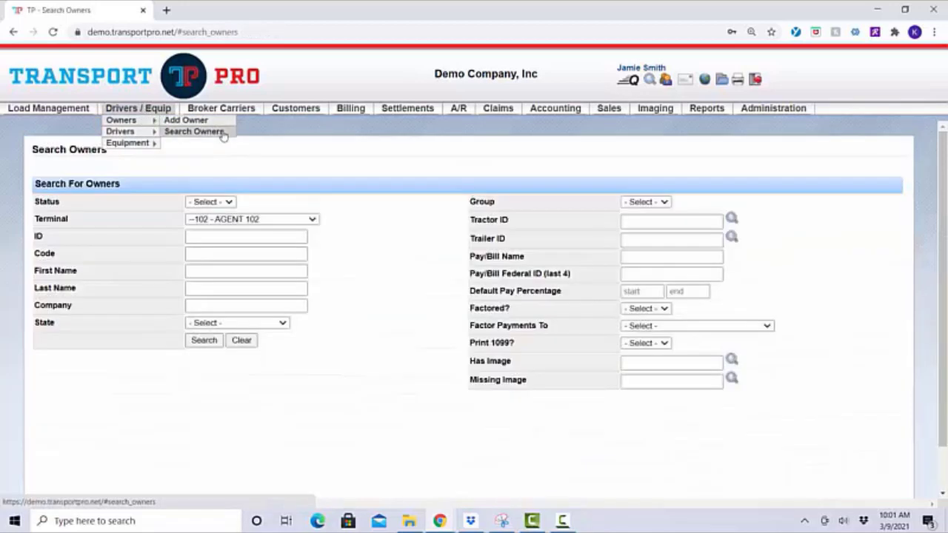
pyautogui.click(263, 222)
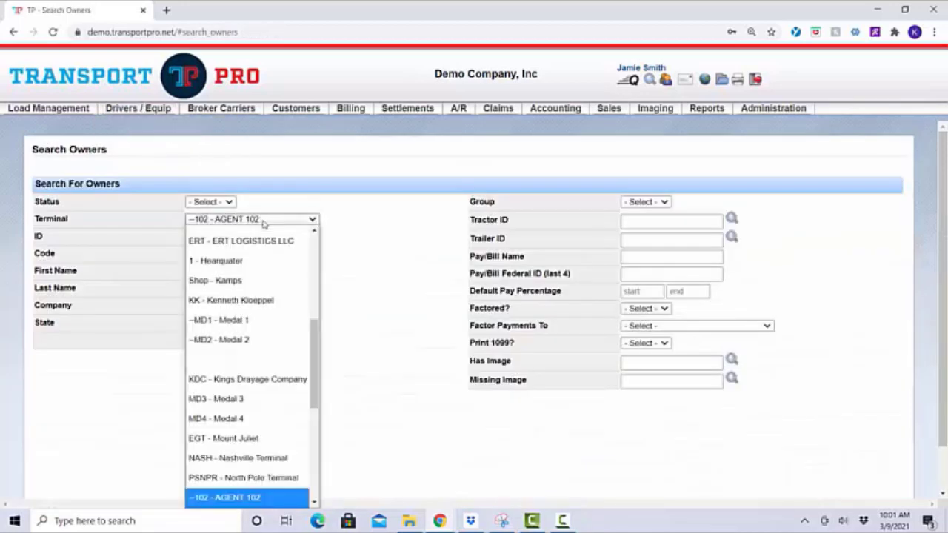
pyautogui.click(413, 226)
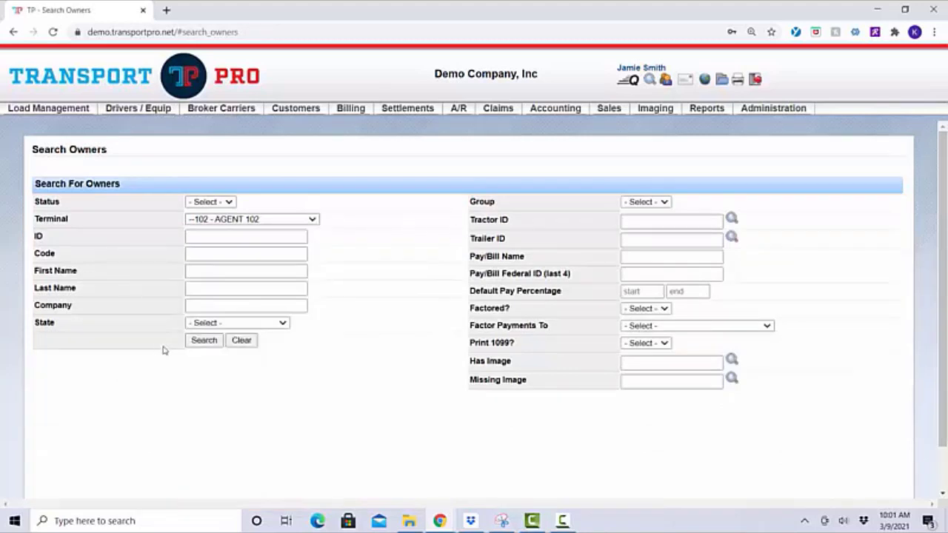
pyautogui.click(217, 342)
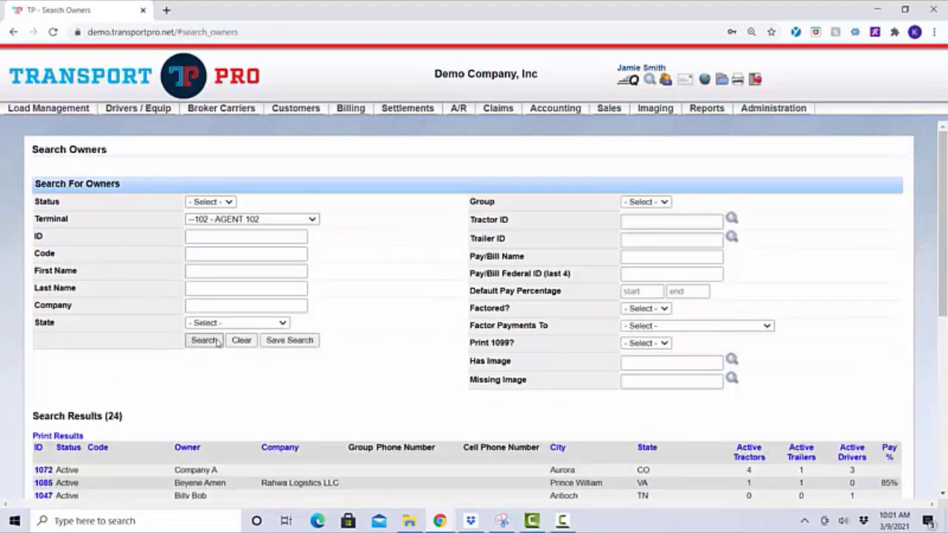
pyautogui.scroll(-3, 217, 344)
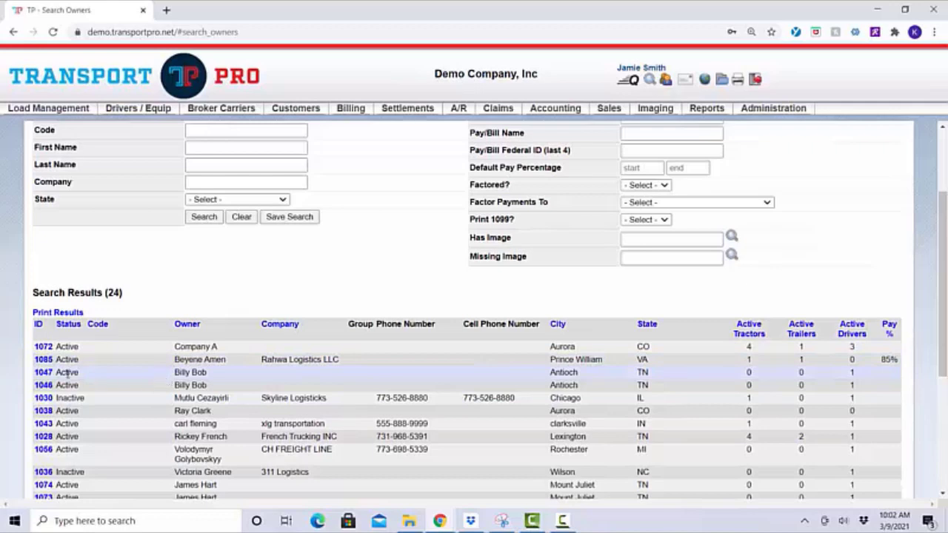
pyautogui.click(43, 372)
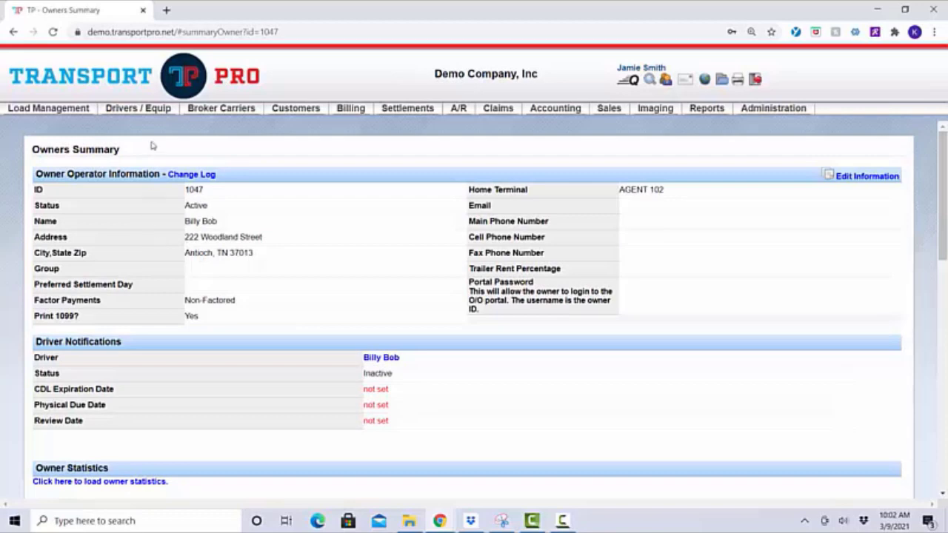
# Go to Drivers / Equip > Drivers > Search Drivers
pyautogui.moveTo(152, 113)
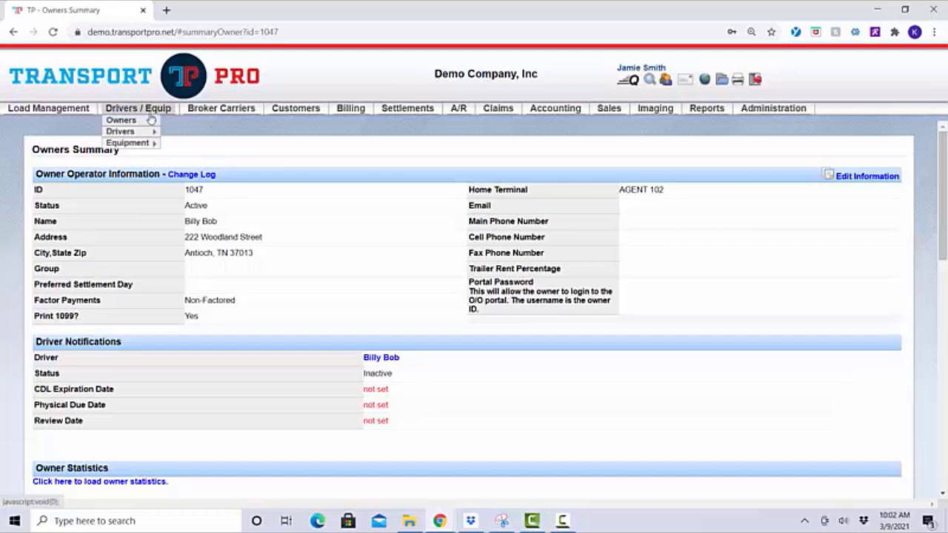
pyautogui.moveTo(147, 134)
pyautogui.click(191, 143)
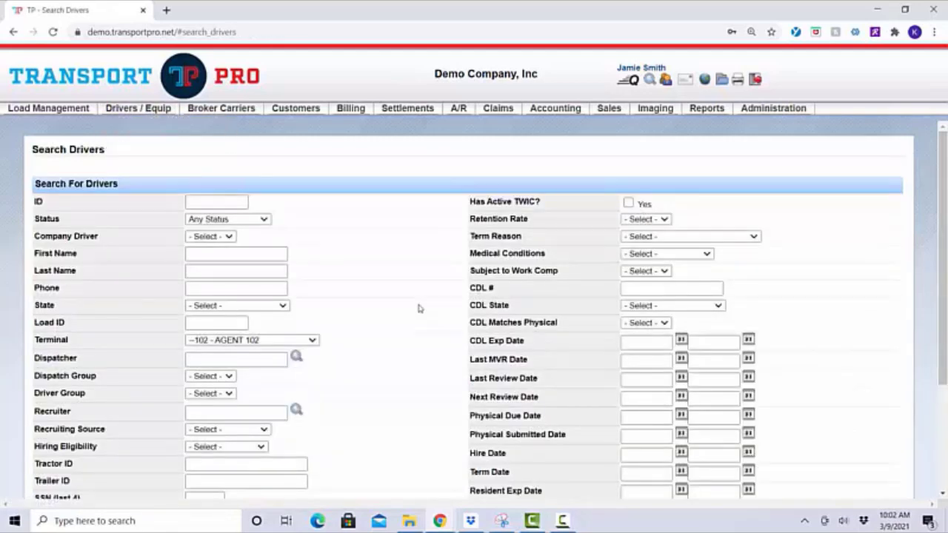
# Run an unfiltered driver search (38 results) and open driver 1028's summary
pyautogui.scroll(-3, 419, 308)
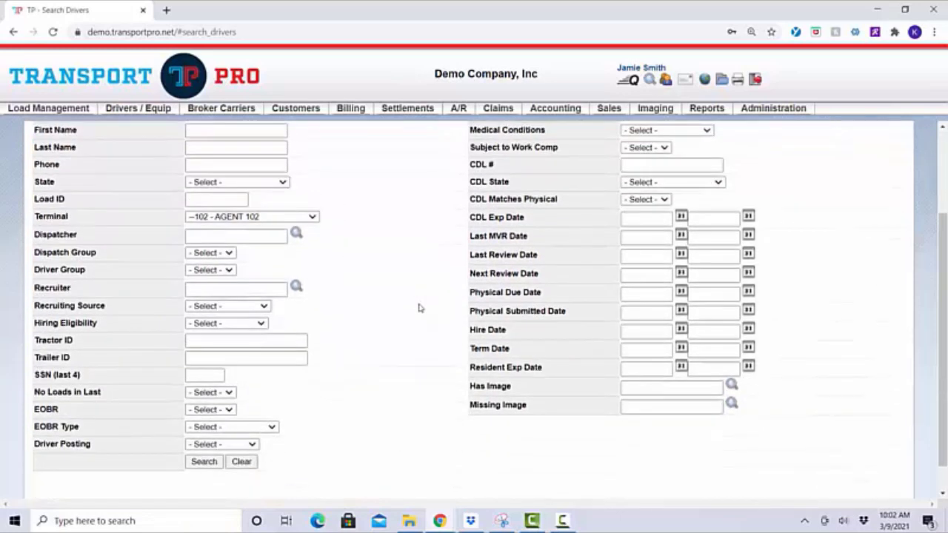
pyautogui.click(204, 462)
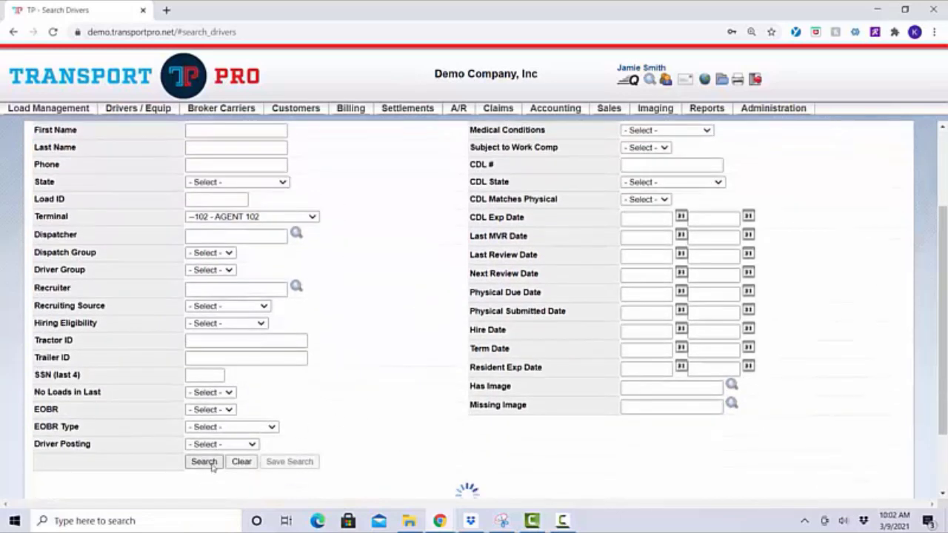
pyautogui.scroll(-3, 379, 385)
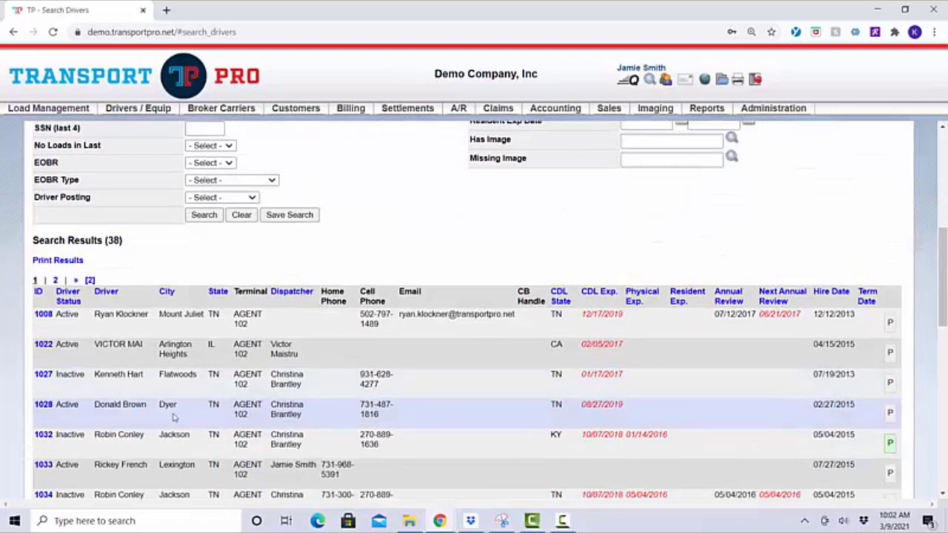
pyautogui.click(43, 406)
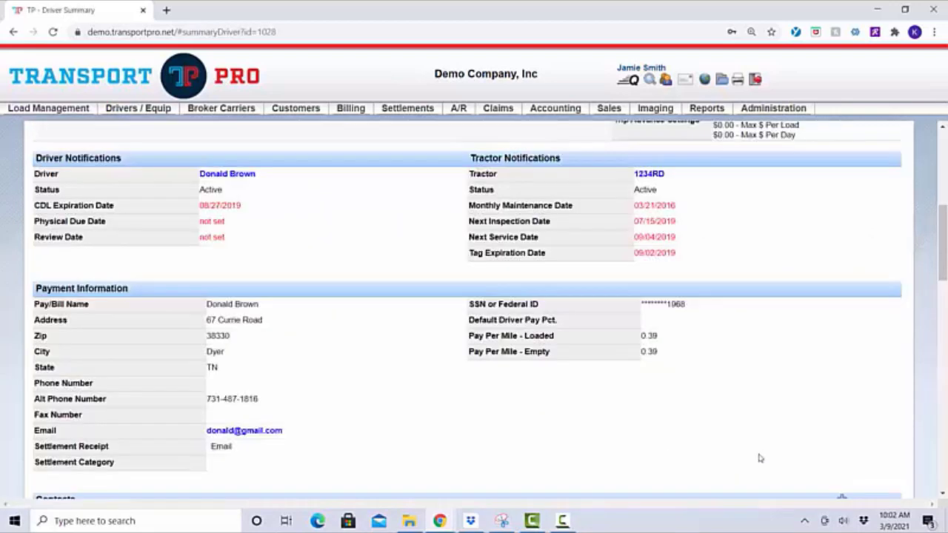
pyautogui.scroll(2, 773, 422)
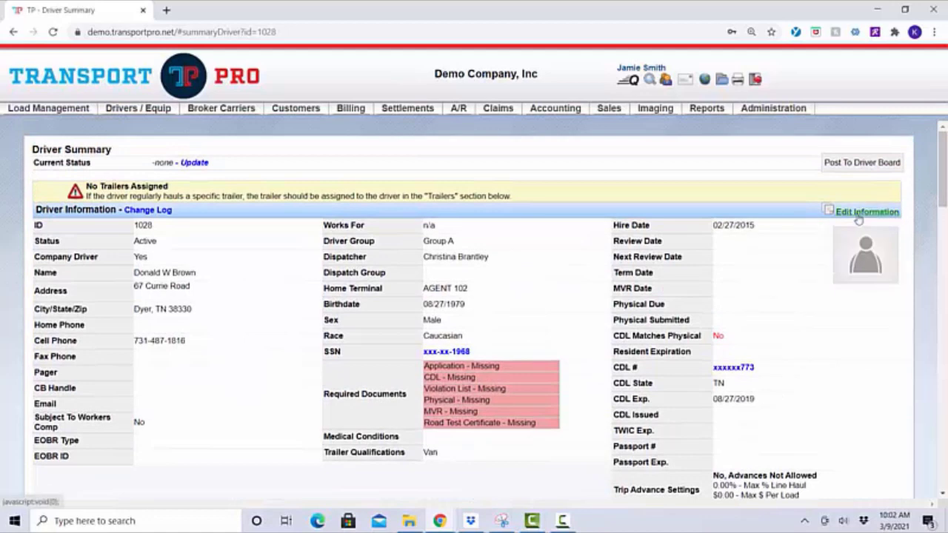